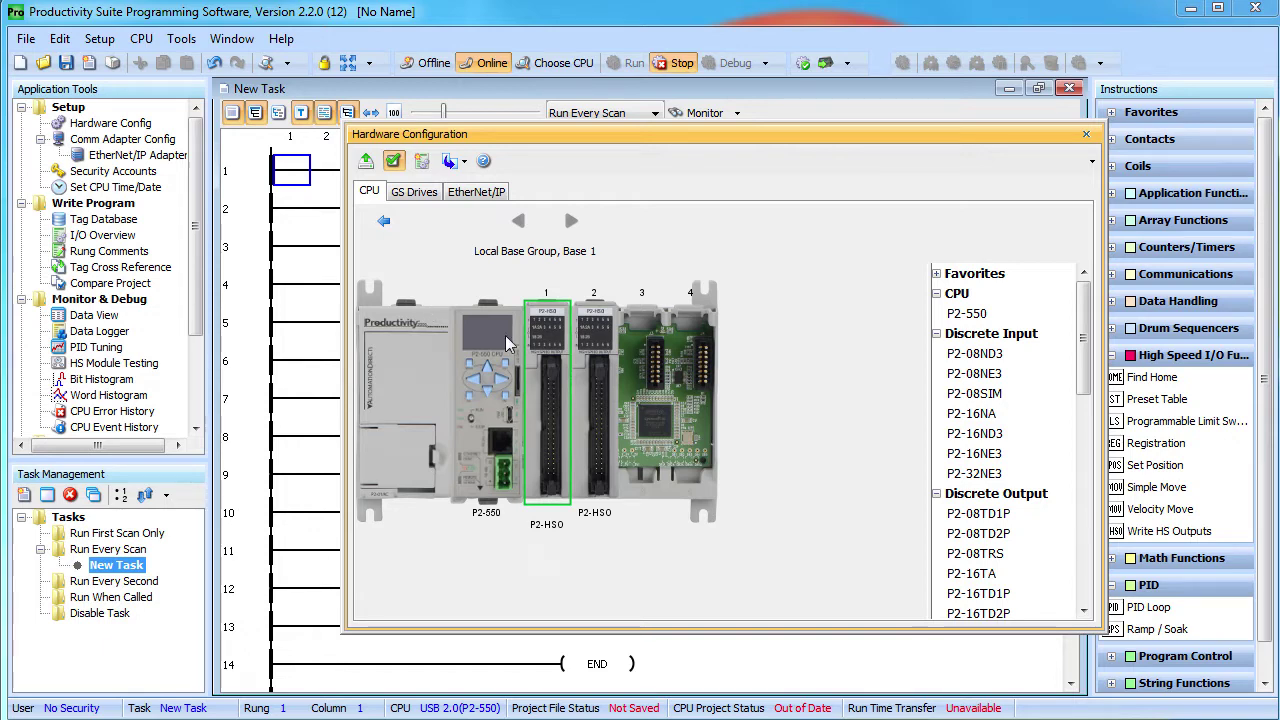
# Open the P2-HSO module configuration and look over the channel 1 and channel 2 settings.
pyautogui.doubleClick(562, 375)
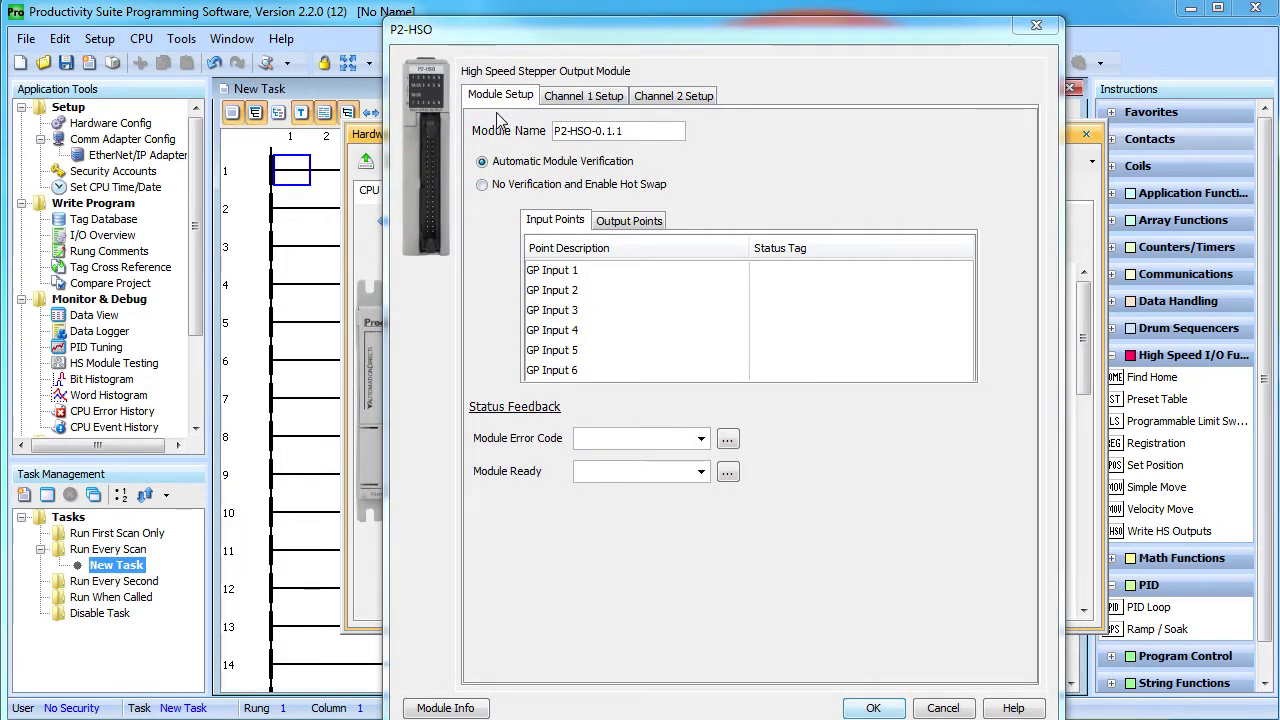
pyautogui.click(592, 98)
pyautogui.press('Right')
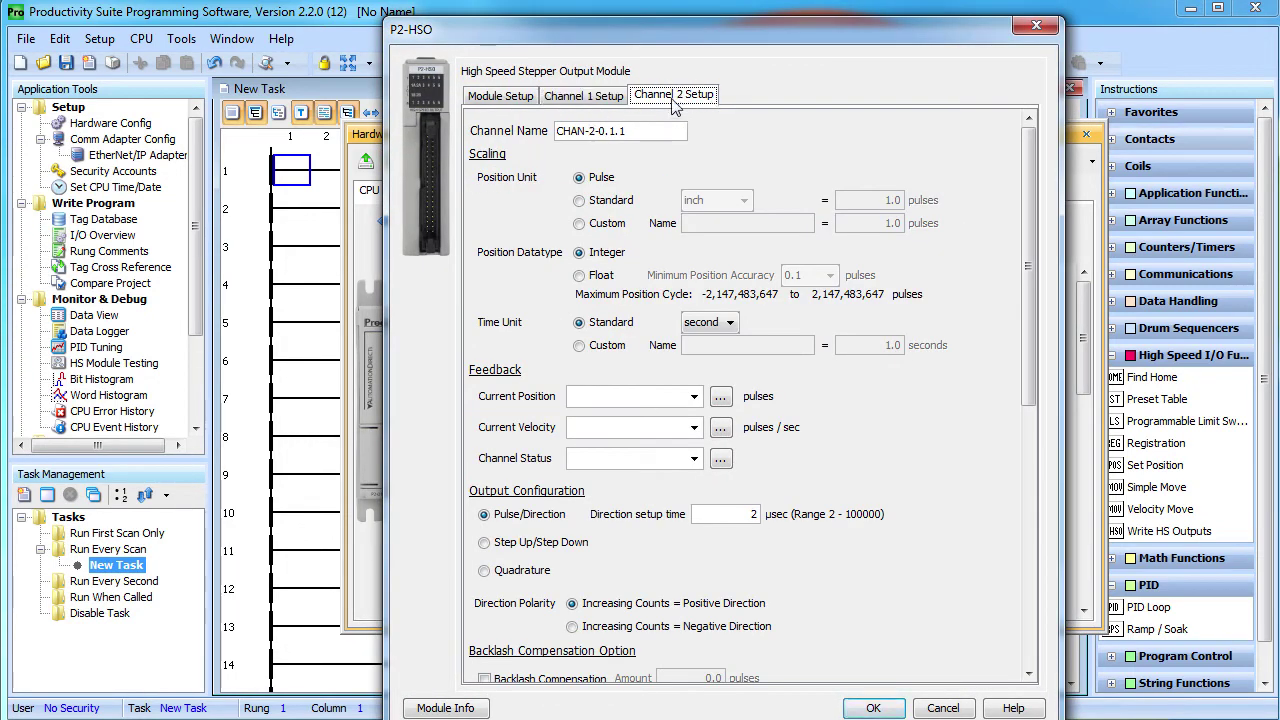
pyautogui.click(593, 100)
pyautogui.click(490, 98)
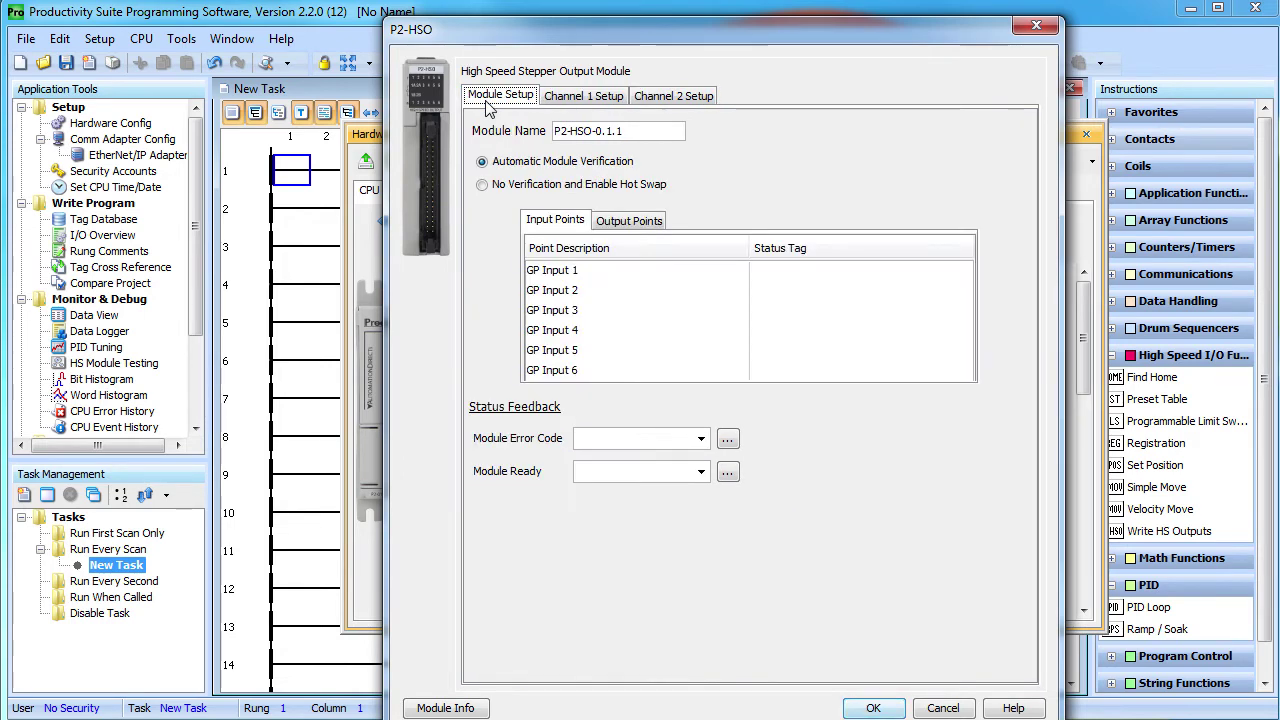
# Rename the module to 'HSO Demo' and keep automatic module verification selected.
pyautogui.moveTo(645, 130); pyautogui.dragTo(556, 136)
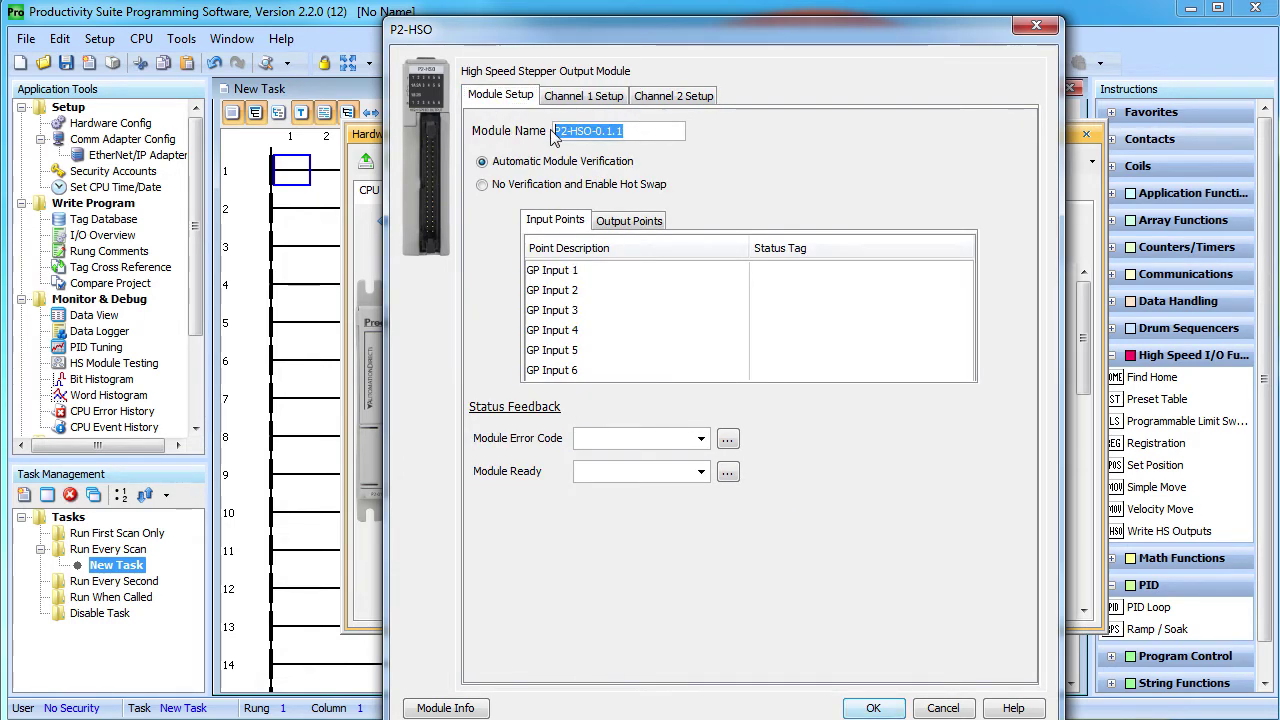
pyautogui.write('HSO Demo')
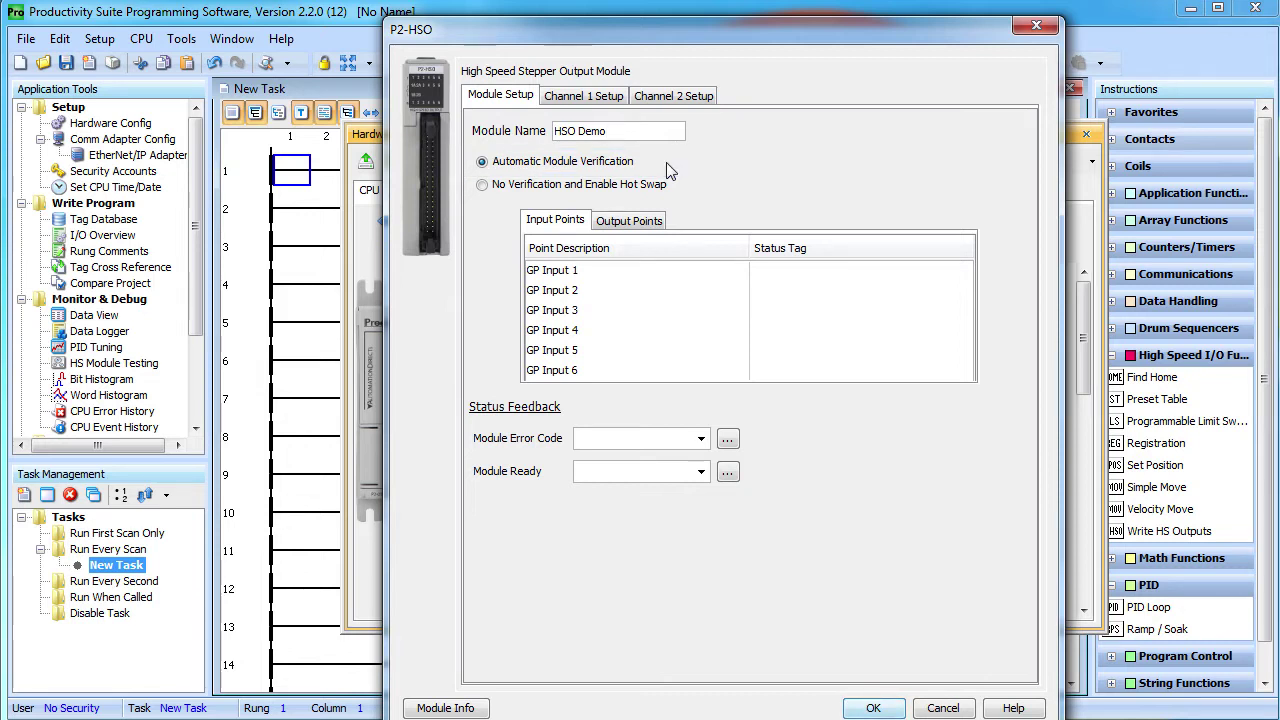
pyautogui.click(482, 186)
pyautogui.click(482, 161)
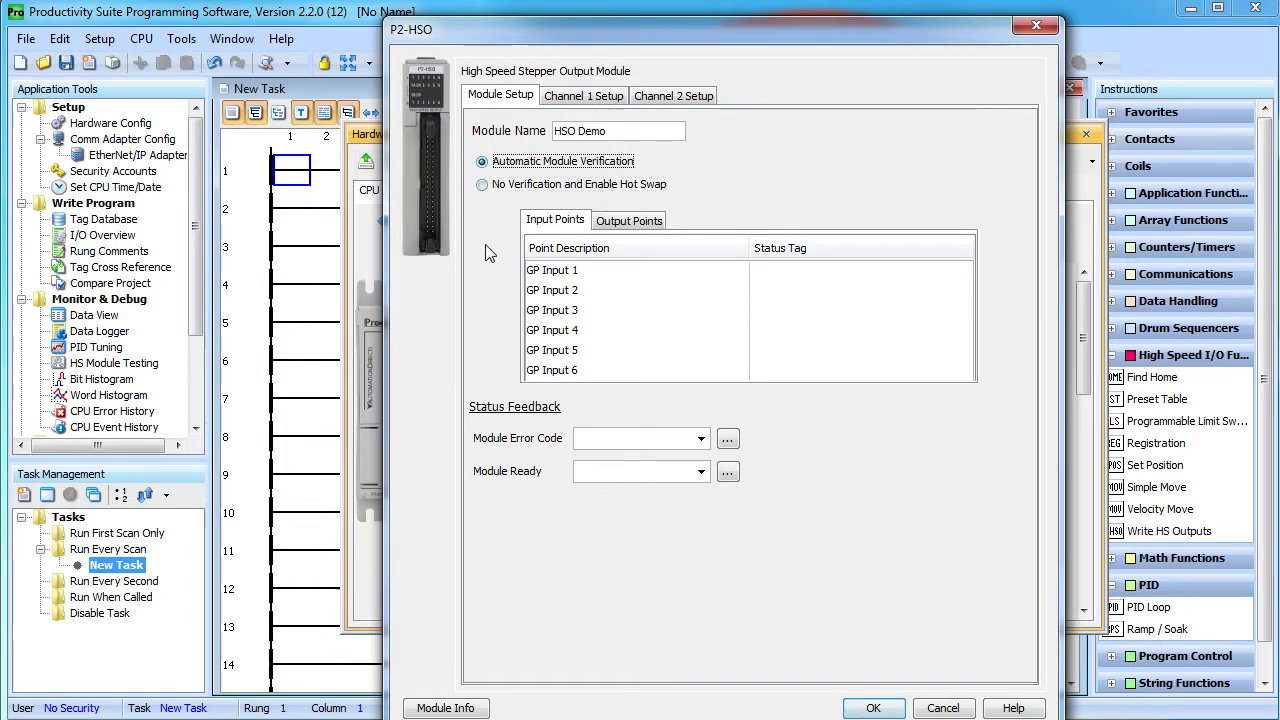
# Tag GP inputs 1, 2, 5 and 6 as Button1, BUtton2, Limit_Far and Limit_Near.
pyautogui.click(786, 274)
pyautogui.write('But')
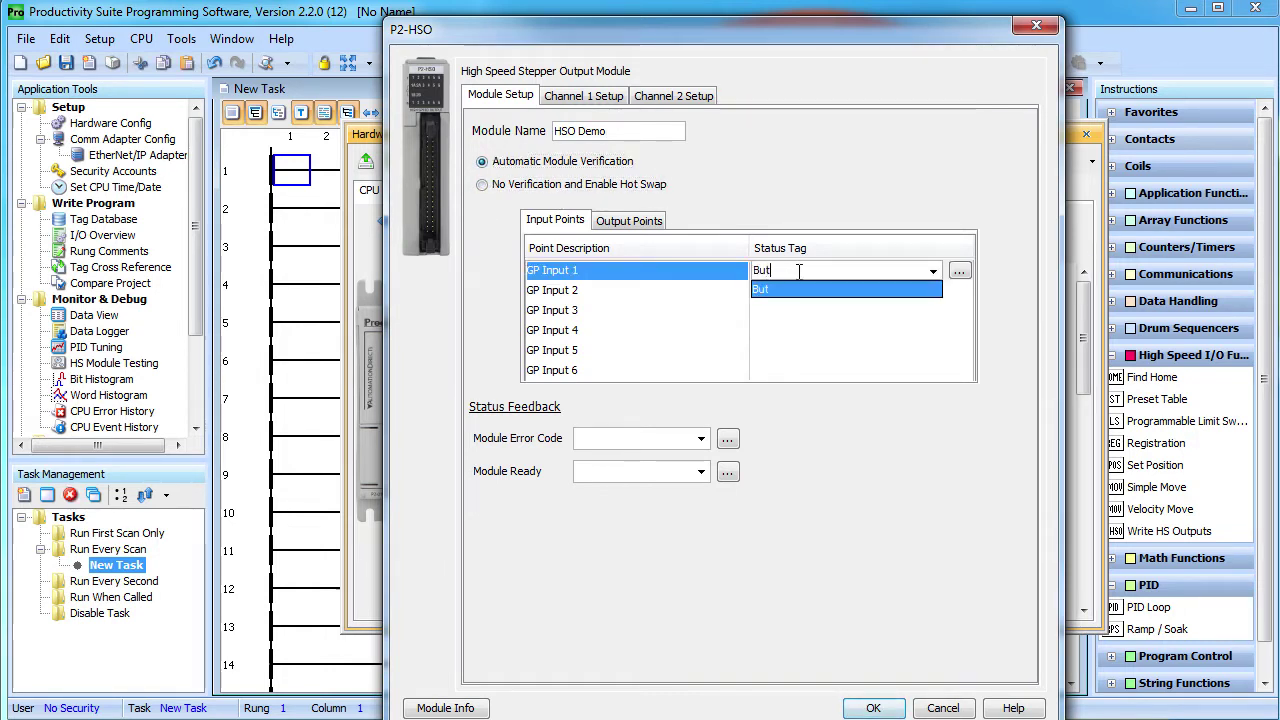
pyautogui.write('ton1')
pyautogui.press('Return')
pyautogui.write('BUtton2')
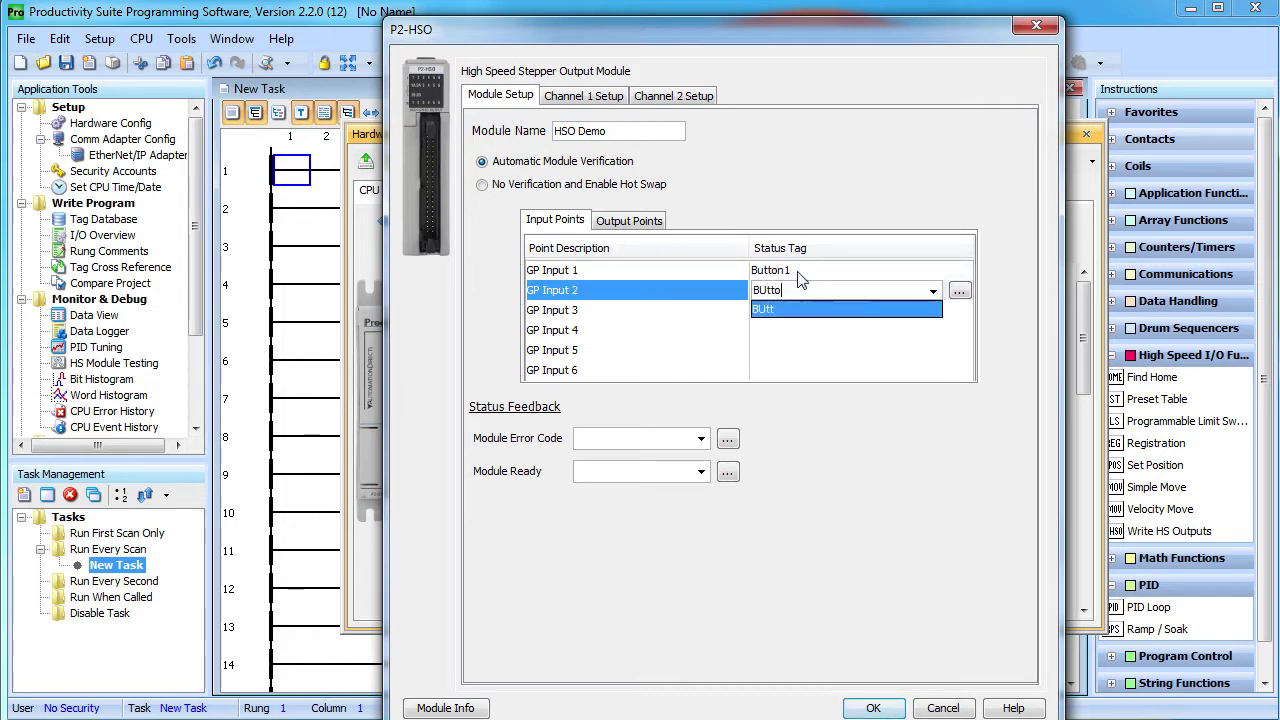
pyautogui.click(775, 350)
pyautogui.write('Limit')
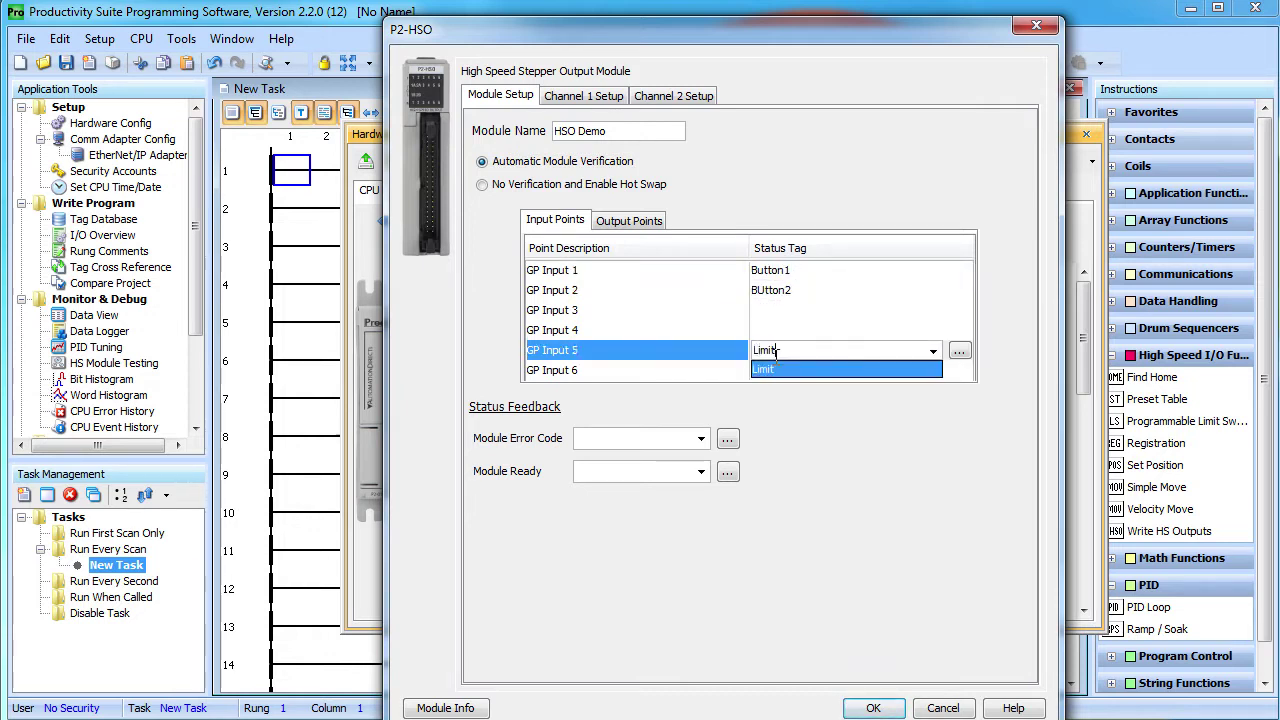
pyautogui.write('_Far')
pyautogui.click(777, 368)
pyautogui.write('Limit_Near')
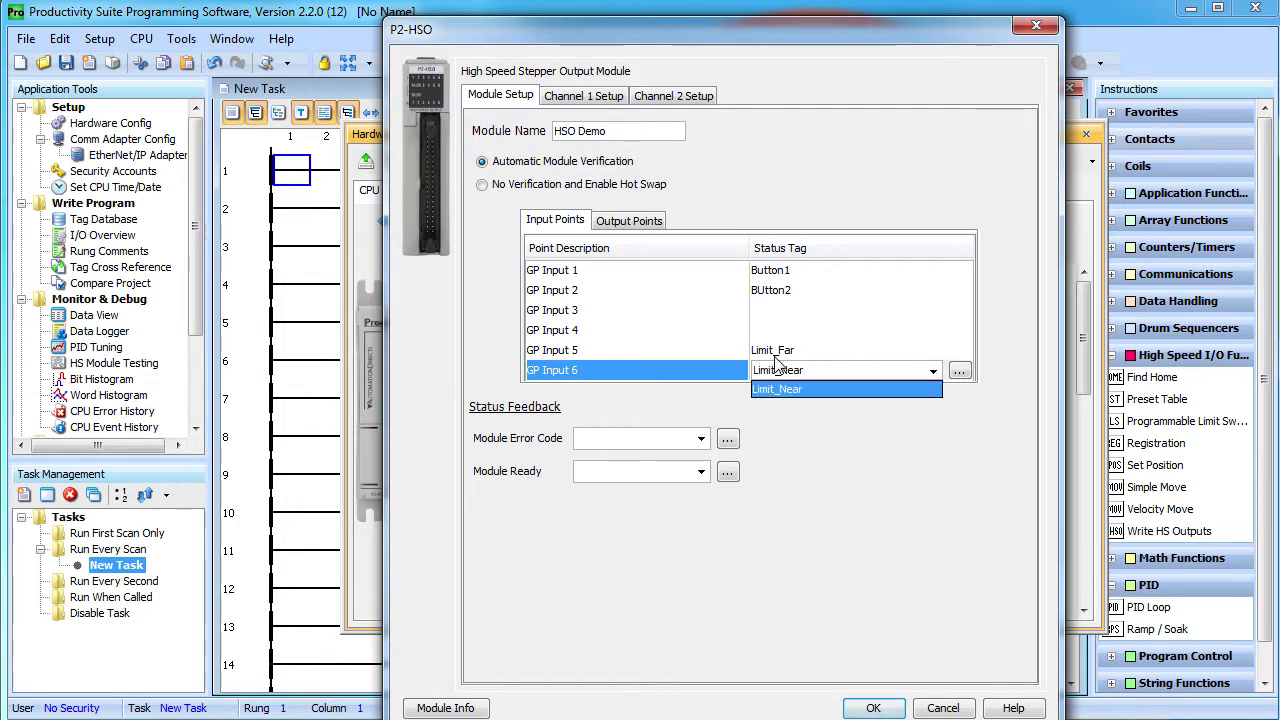
pyautogui.press('Return')
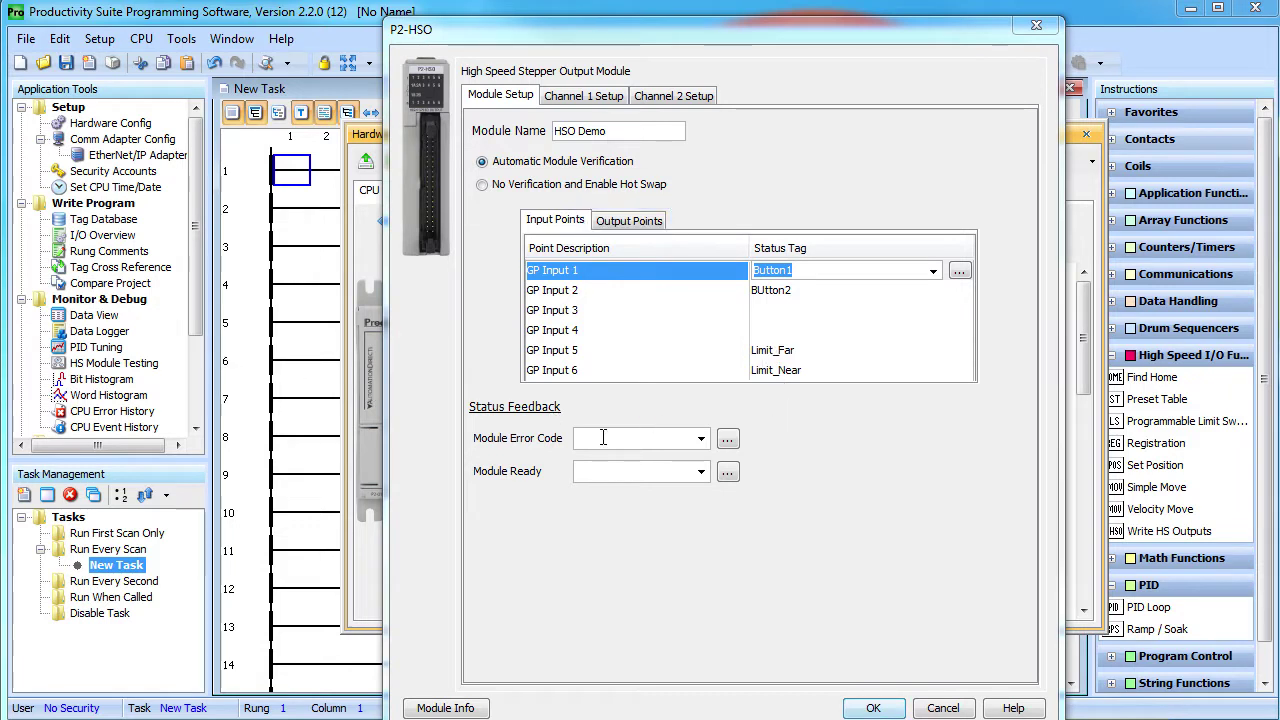
# Assign HSO_Error_Code and HSO_Ready as the module error-code and ready tags.
pyautogui.click(636, 438)
pyautogui.write('HSO_Error_Code')
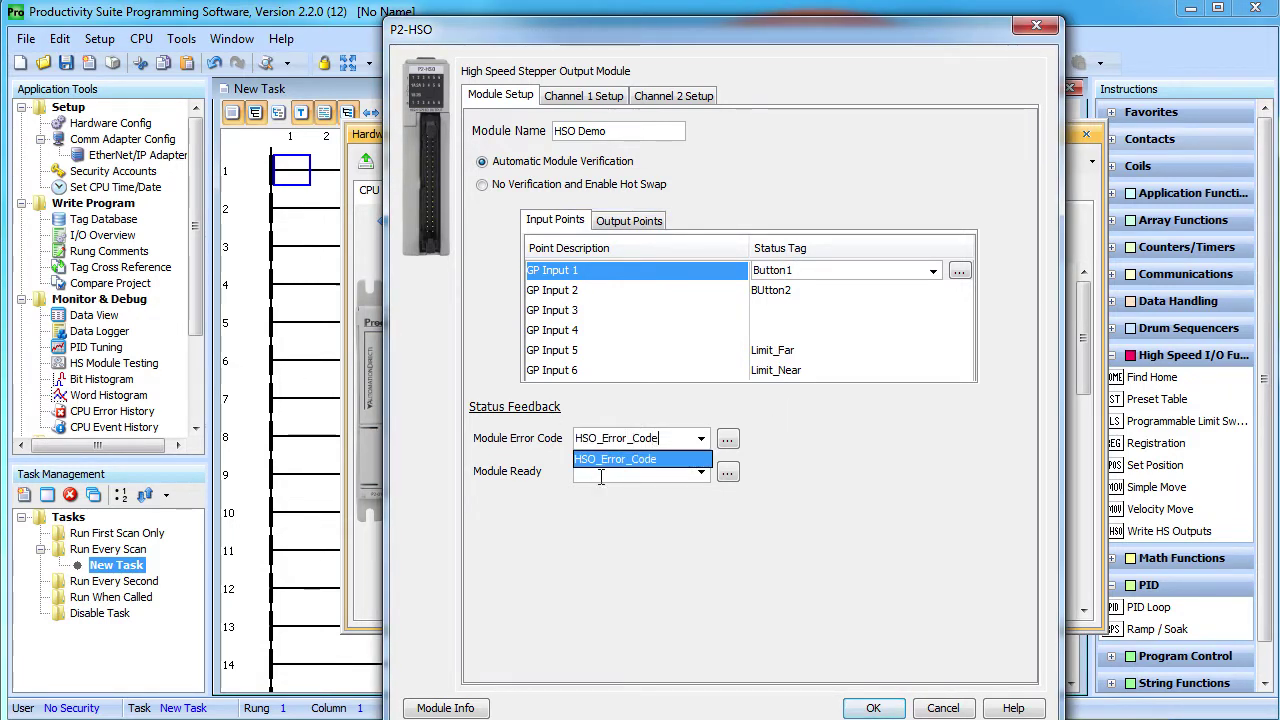
pyautogui.press('Return')
pyautogui.click(600, 480)
pyautogui.write('HSO_Ready')
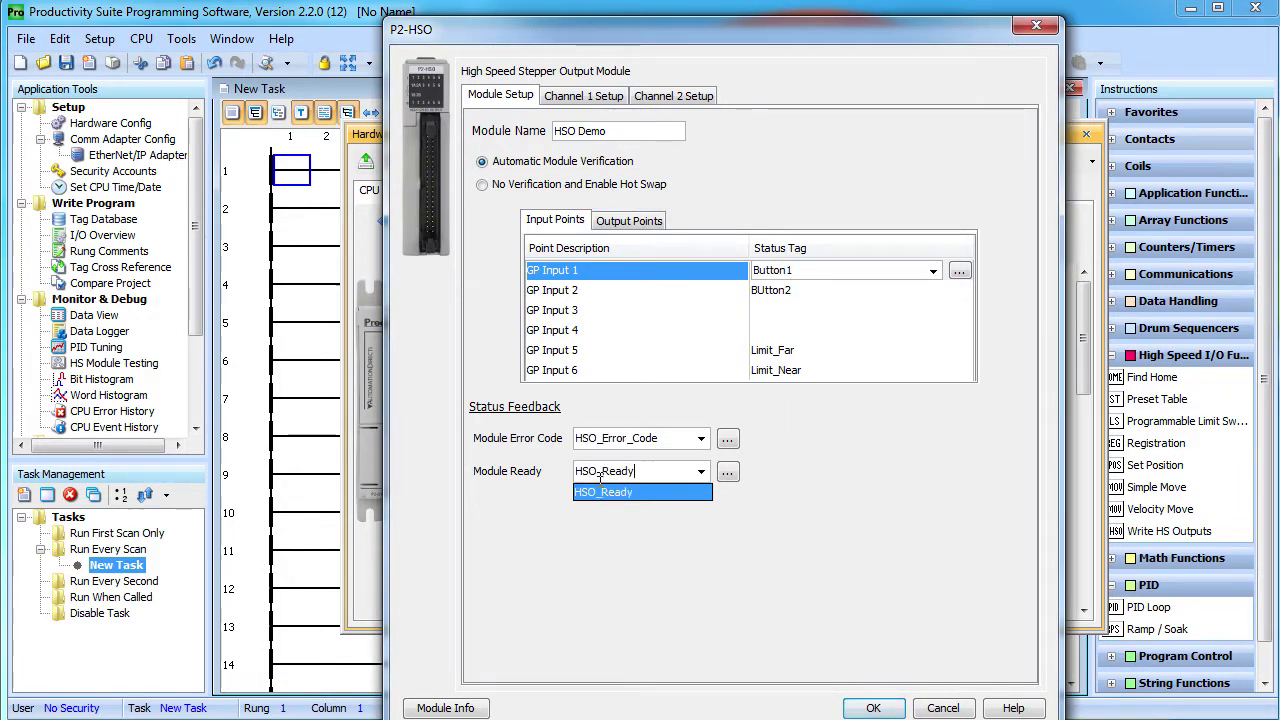
pyautogui.click(612, 492)
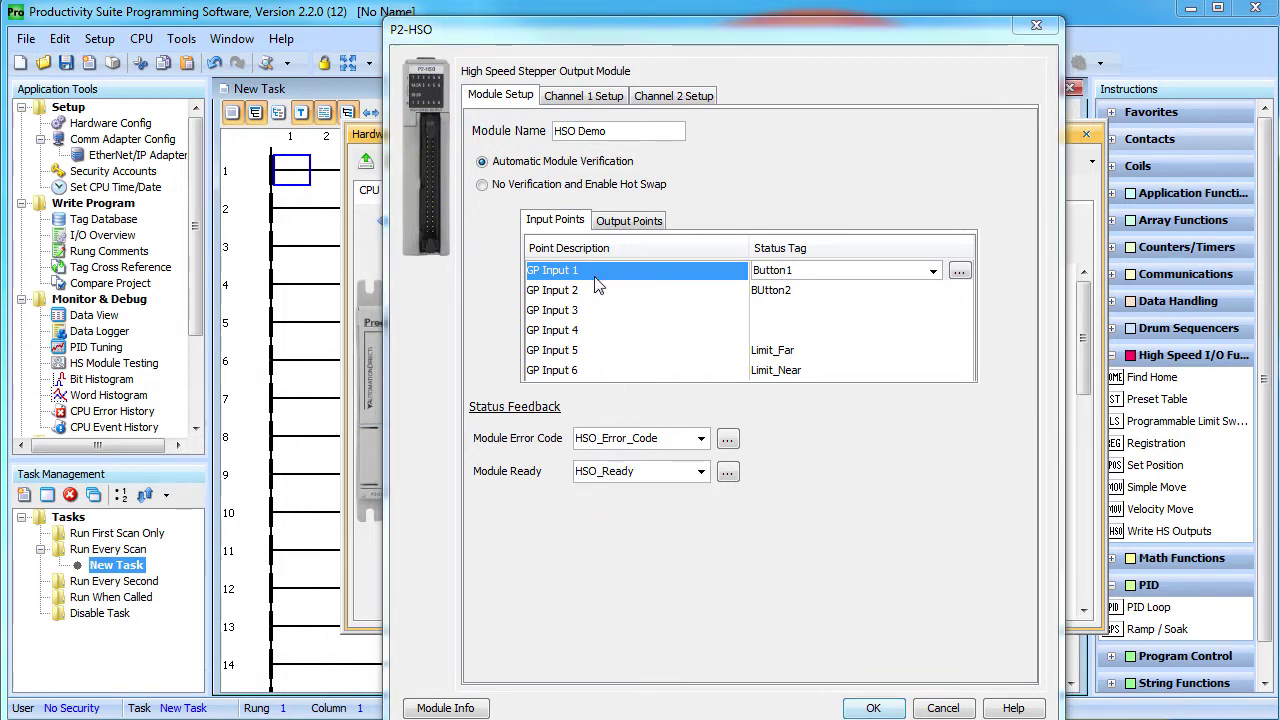
pyautogui.click(578, 96)
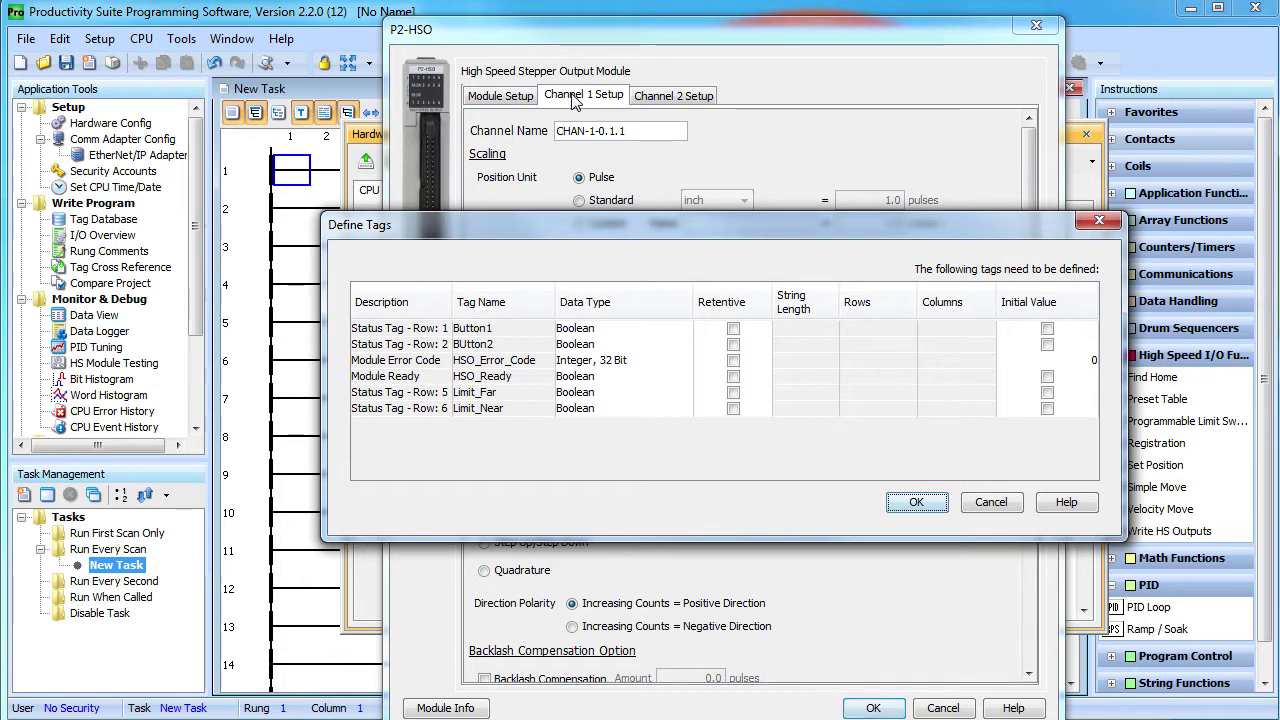
# Accept Define Tags to create Button1, BUtton2, Limit_Far, Limit_Near, HSO_Error_Code and HSO_Ready.
pyautogui.click(917, 503)
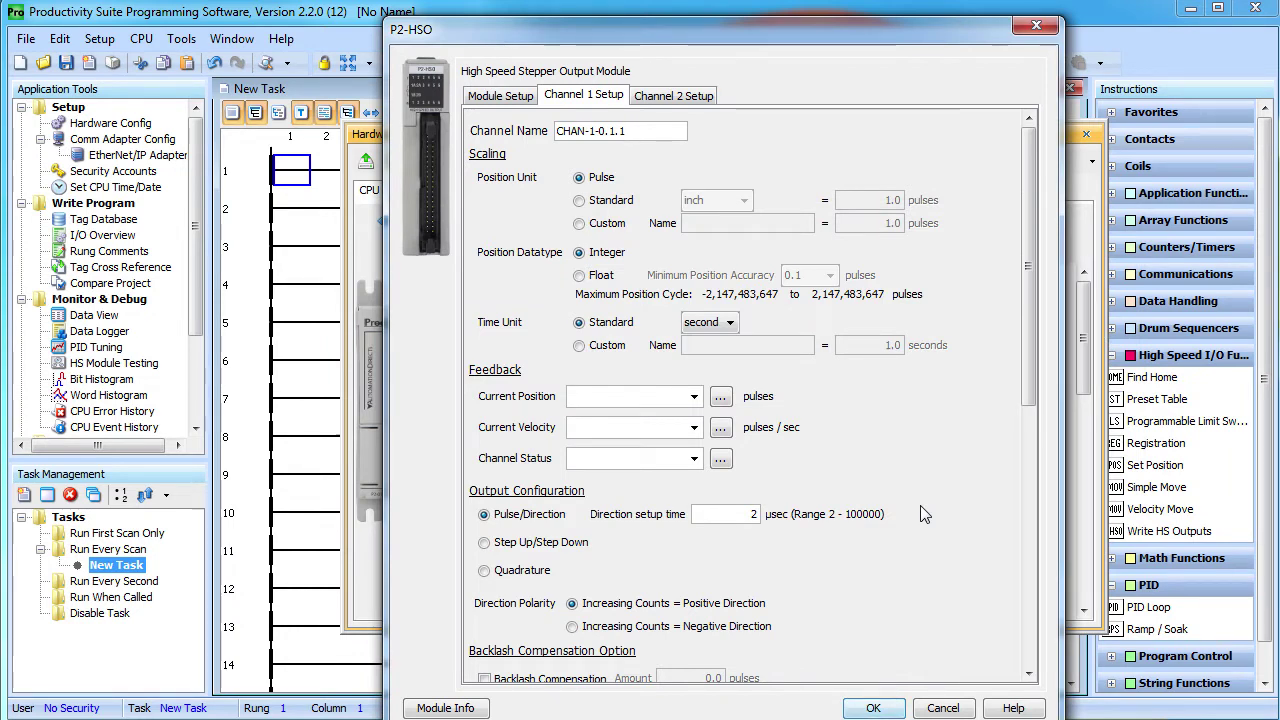
# Name channel 1 'Channel1', use Standard inch position units, and set 4000 pulses per inch.
pyautogui.moveTo(628, 131); pyautogui.dragTo(545, 140)
pyautogui.write('Channel1')
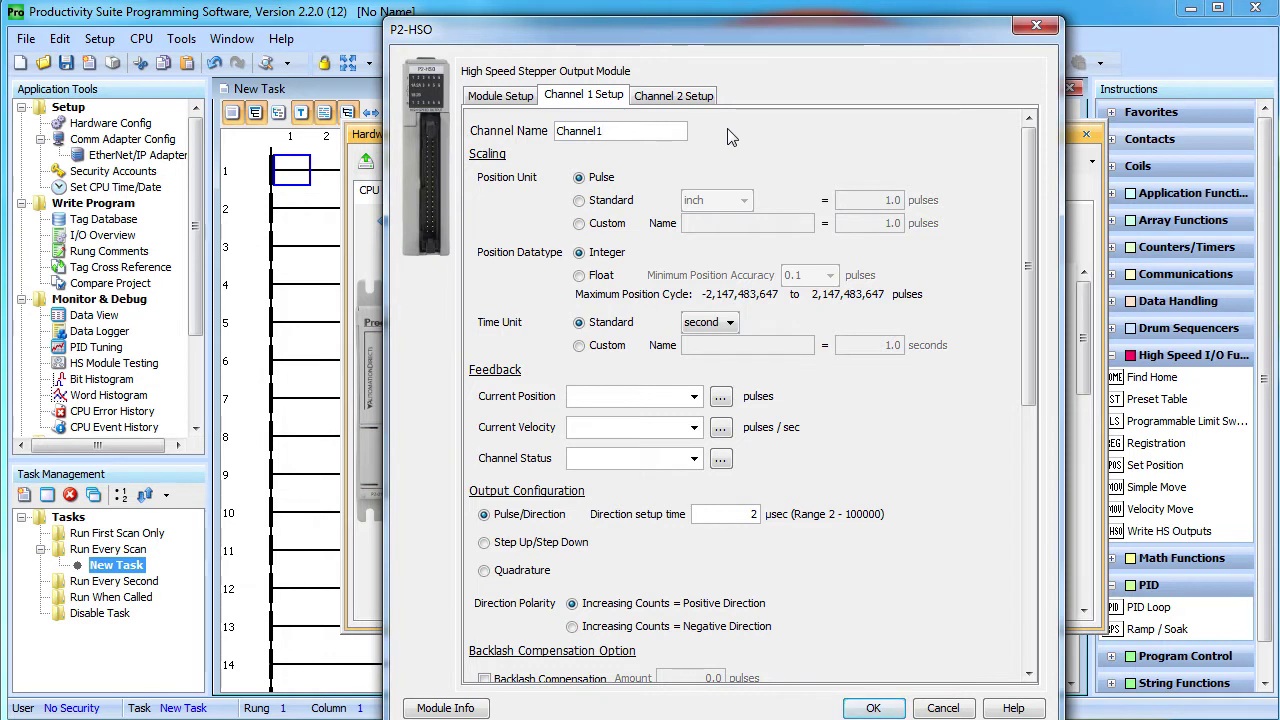
pyautogui.click(582, 202)
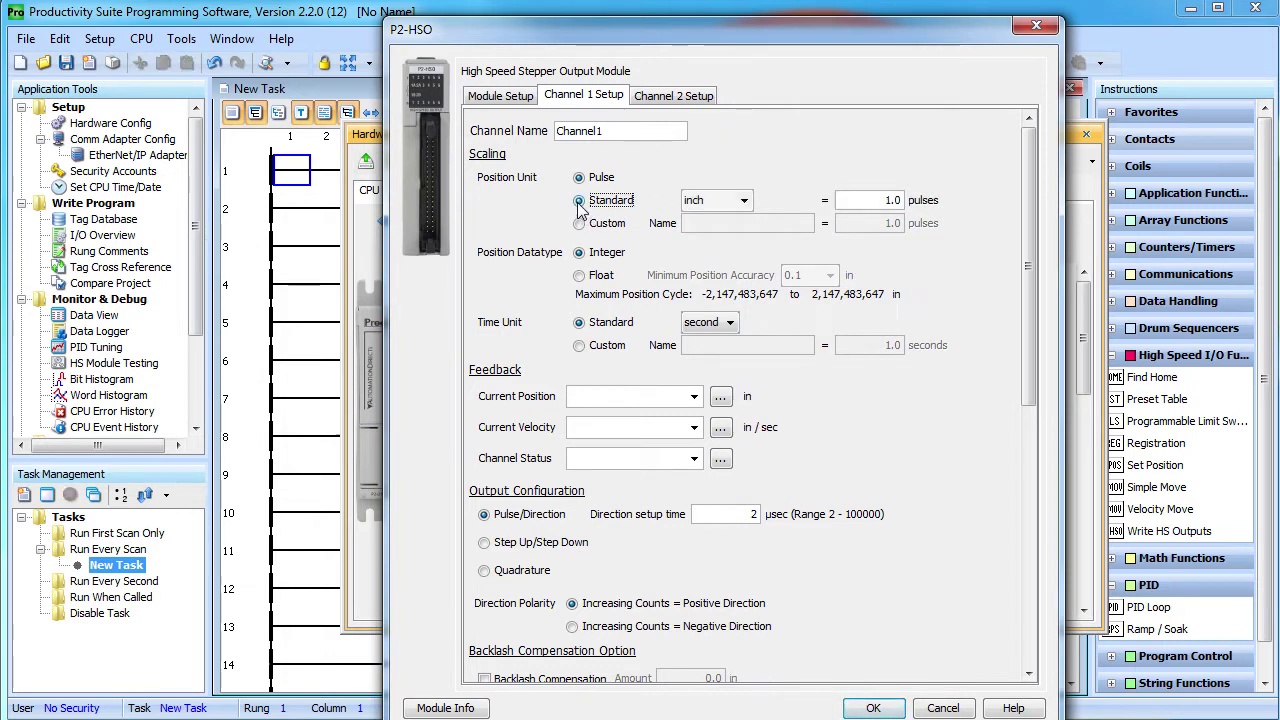
pyautogui.click(741, 203)
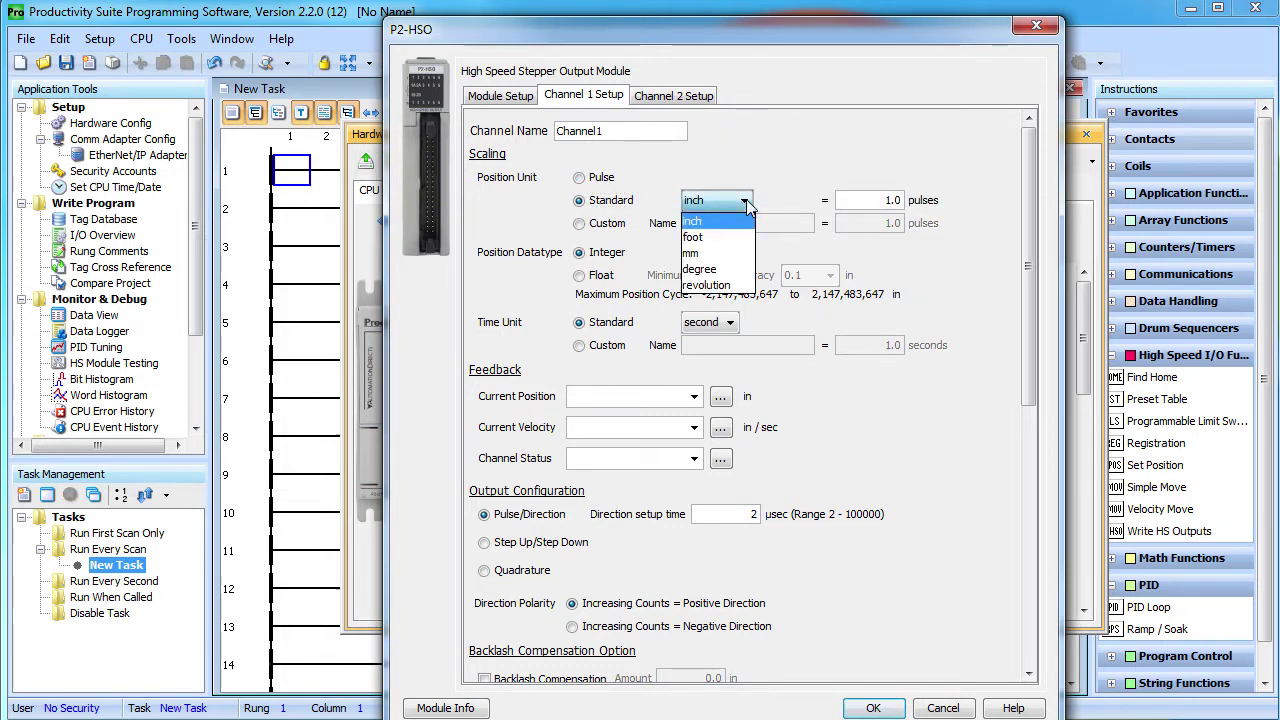
pyautogui.click(746, 204)
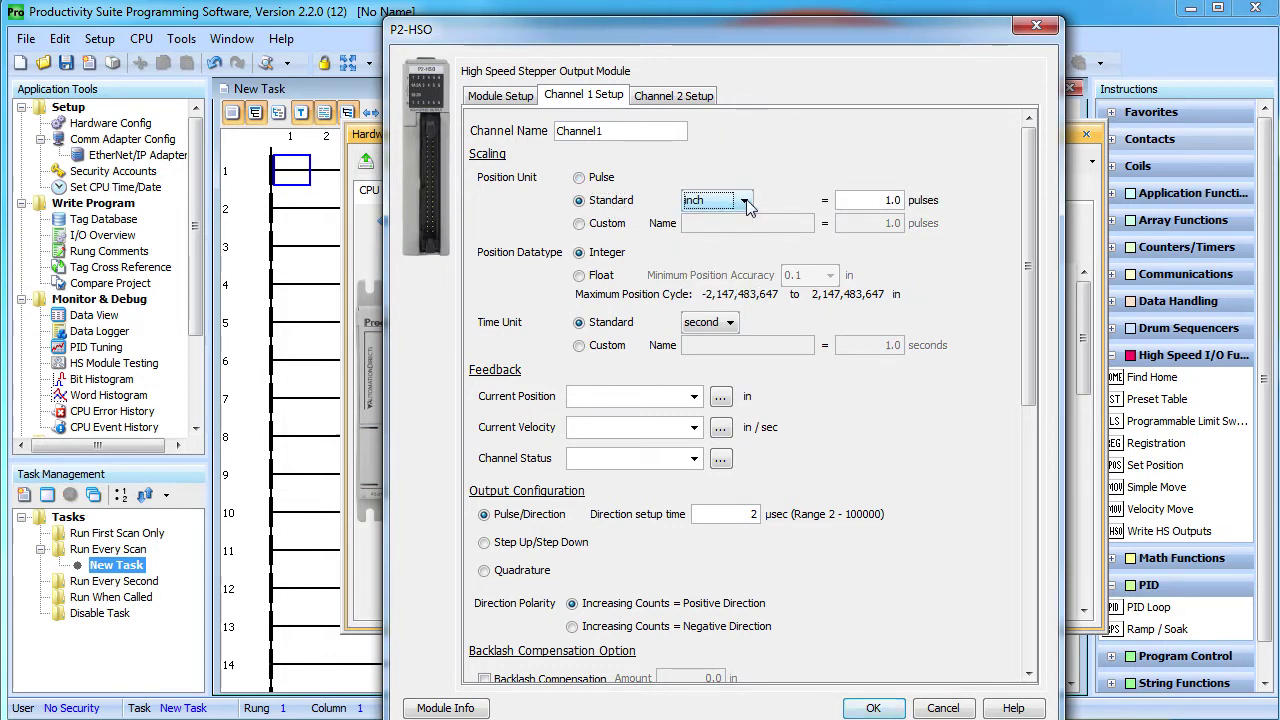
pyautogui.click(848, 199)
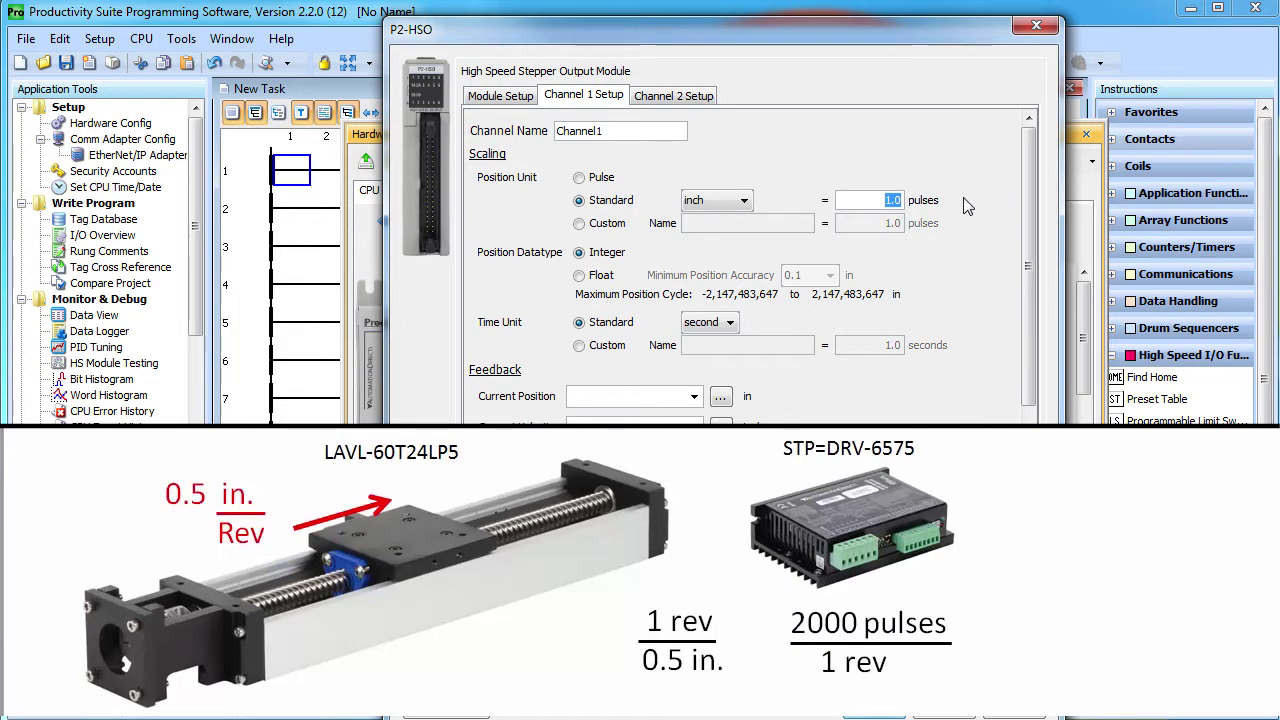
pyautogui.write('4000')
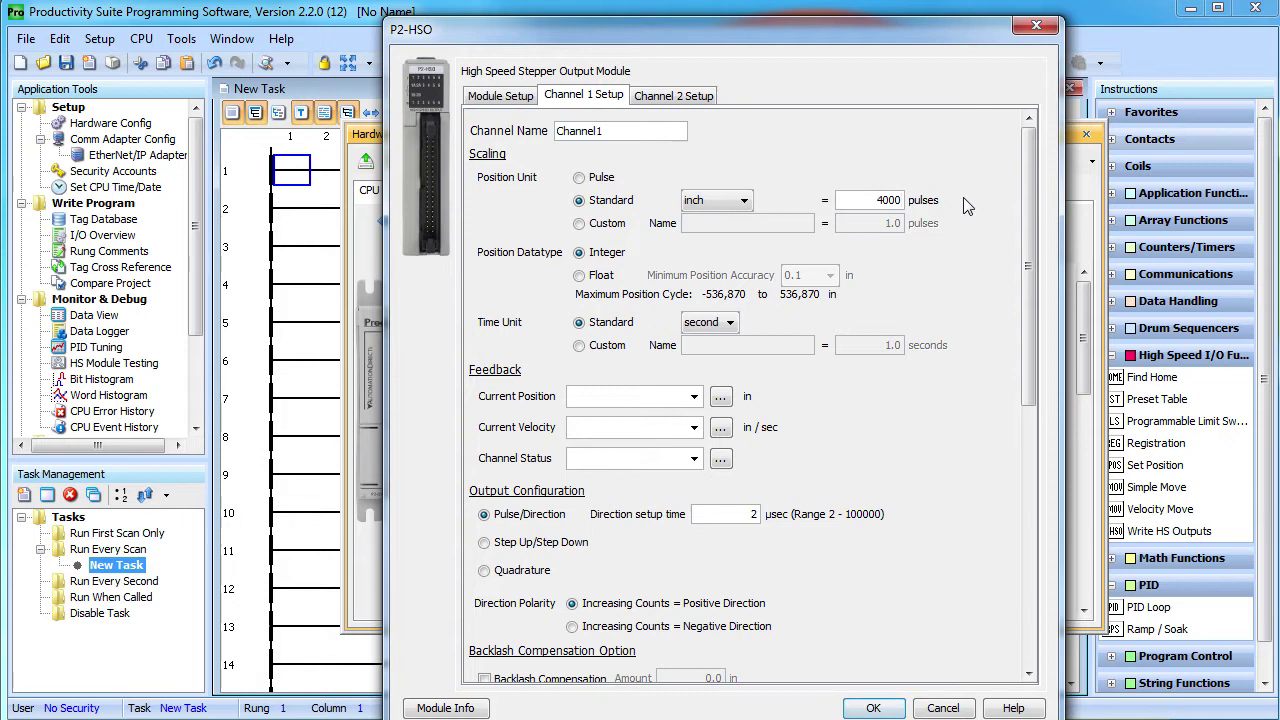
# Keep Standard inch units, choose the Float position datatype and 0.01 minimum position accuracy.
pyautogui.click(741, 203)
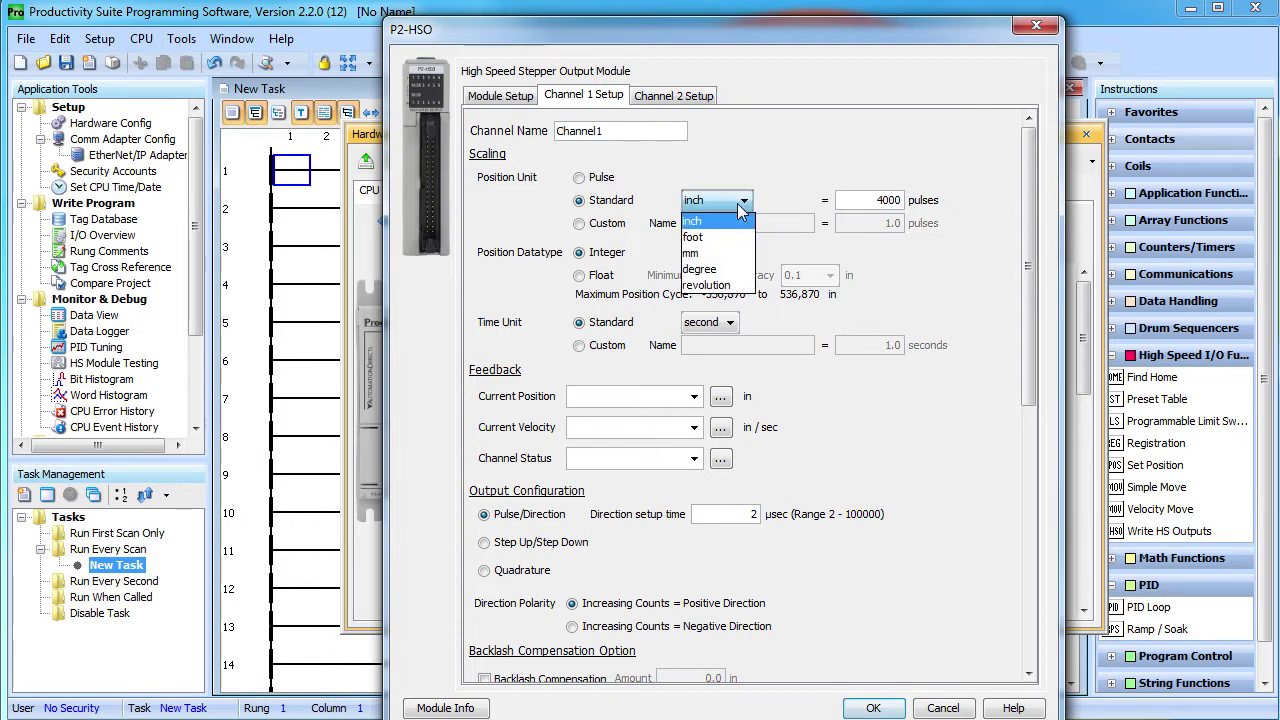
pyautogui.click(741, 203)
pyautogui.click(579, 223)
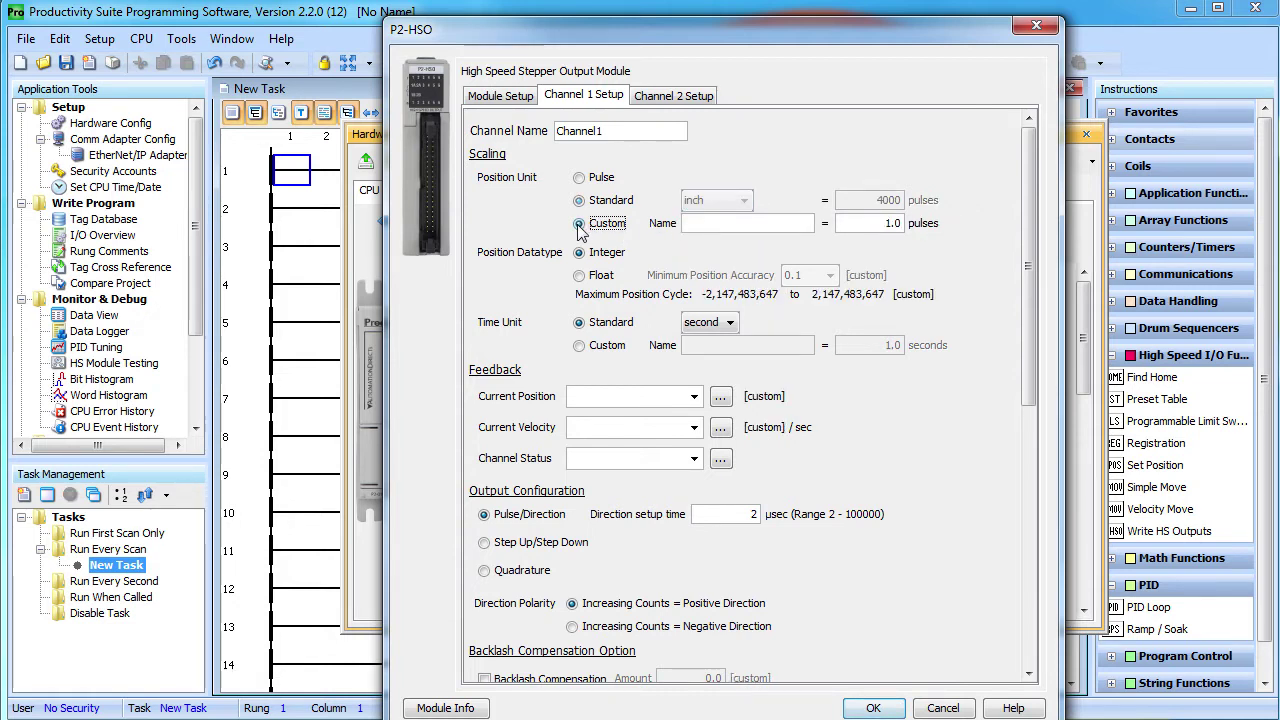
pyautogui.click(579, 201)
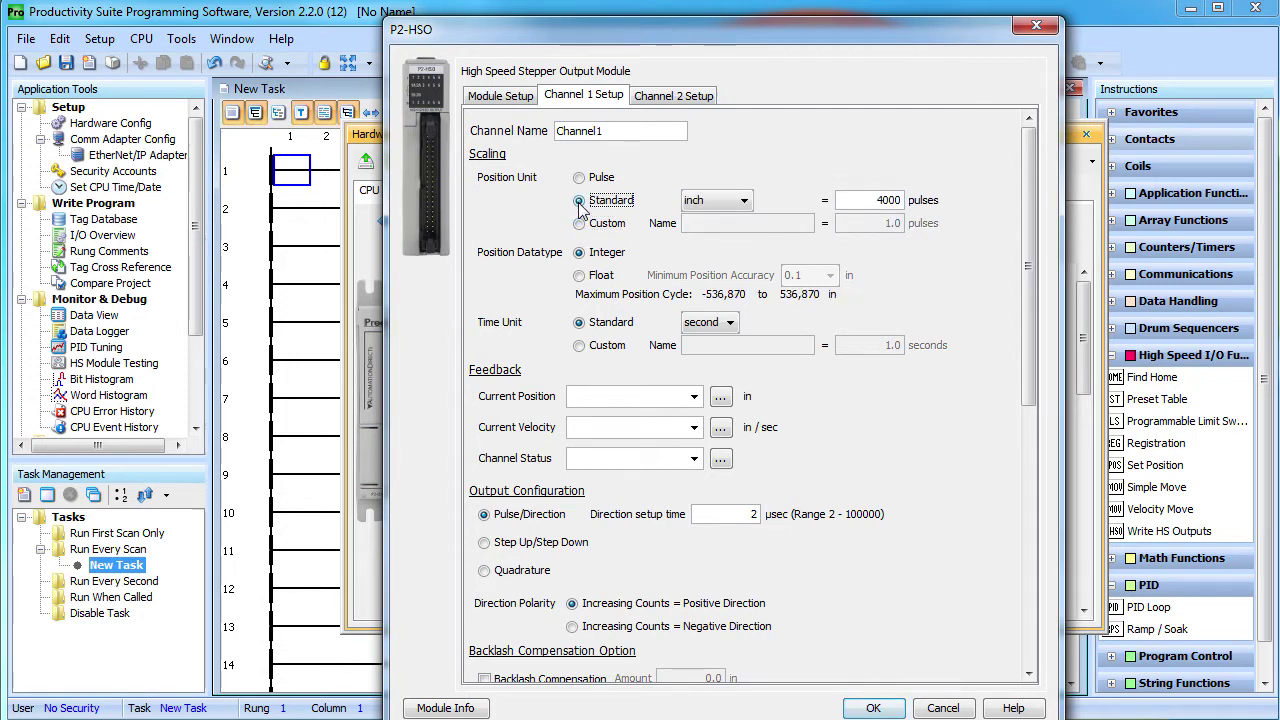
pyautogui.click(579, 276)
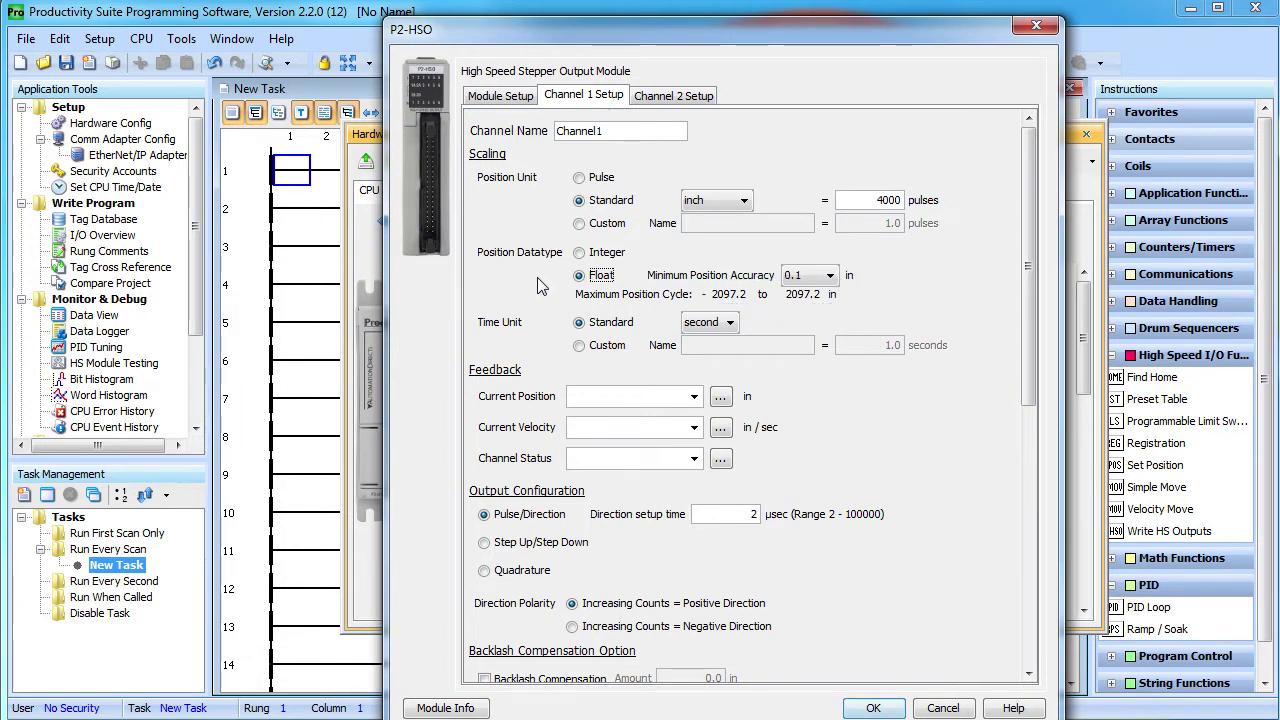
pyautogui.click(830, 275)
pyautogui.click(795, 312)
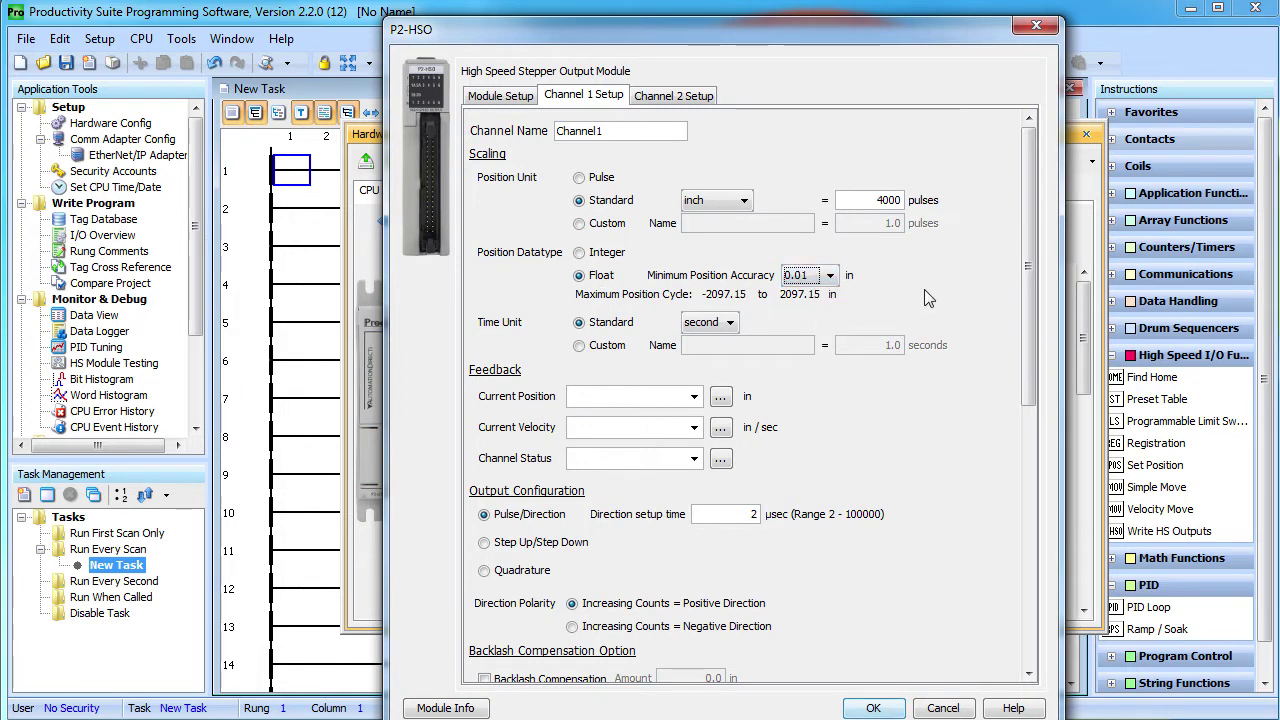
# Leave the time unit at seconds and scroll down to the Feedback section.
pyautogui.click(731, 323)
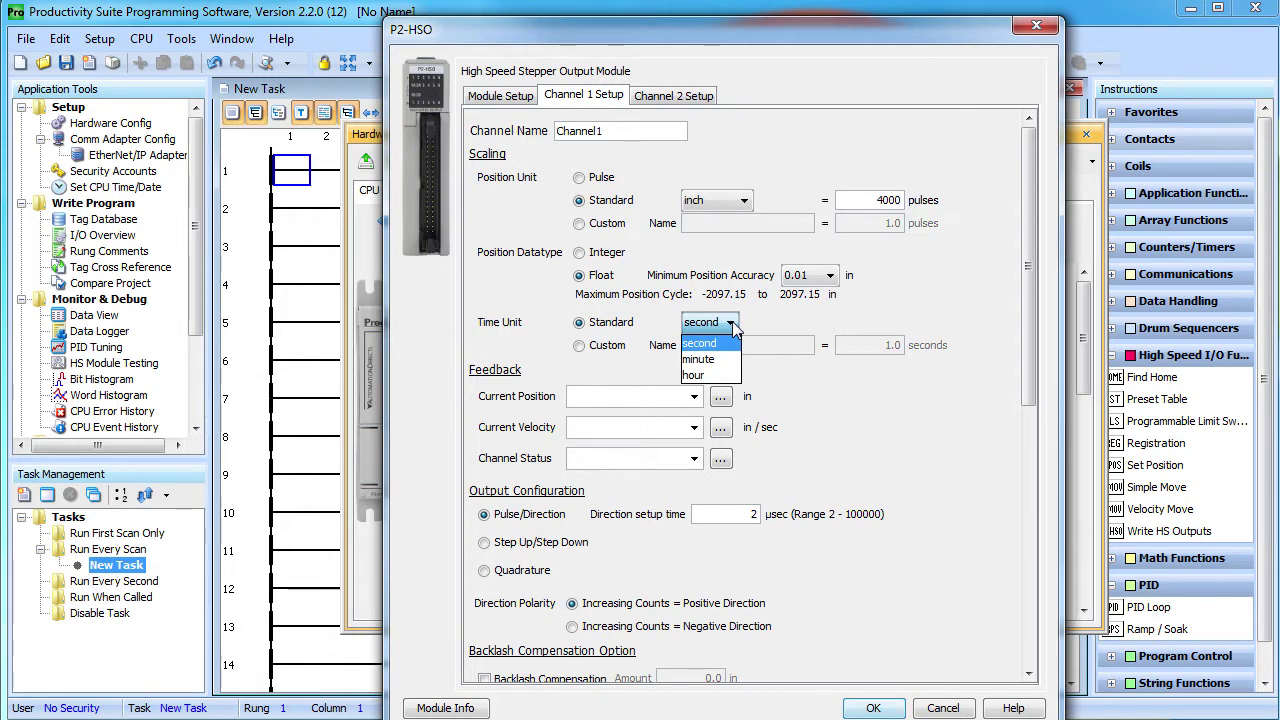
pyautogui.click(733, 328)
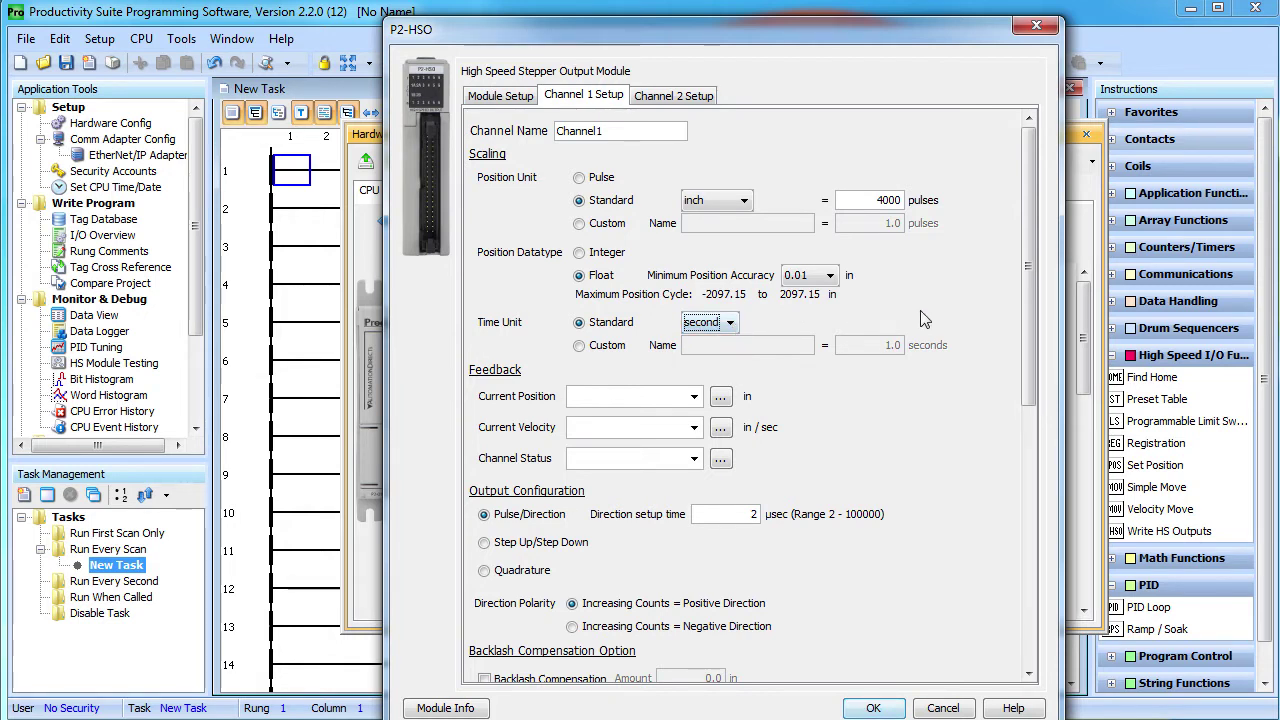
pyautogui.scroll(-1, 948, 368)
pyautogui.scroll(-1, 948, 368)
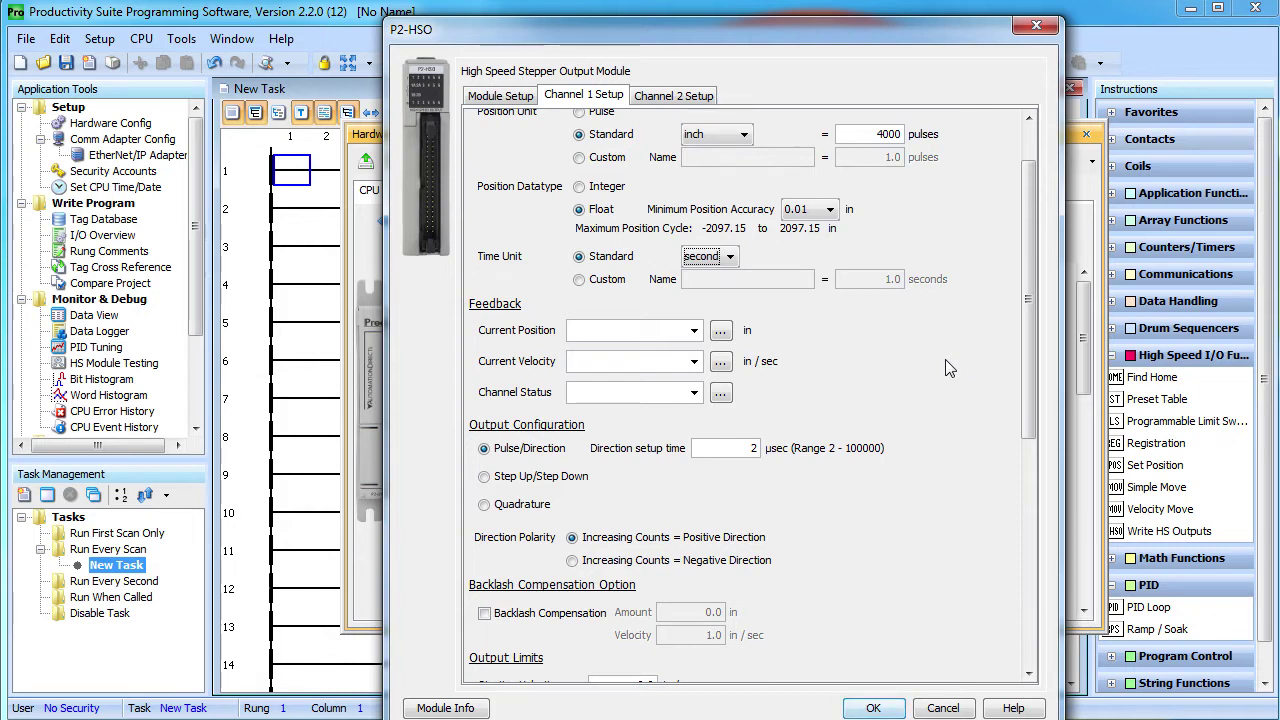
# Enter Position1, Velocity1 and Status1 as current position, velocity and channel status tags.
pyautogui.click(636, 333)
pyautogui.write('Position1')
pyautogui.press('Tab')
pyautogui.write('Veloci')
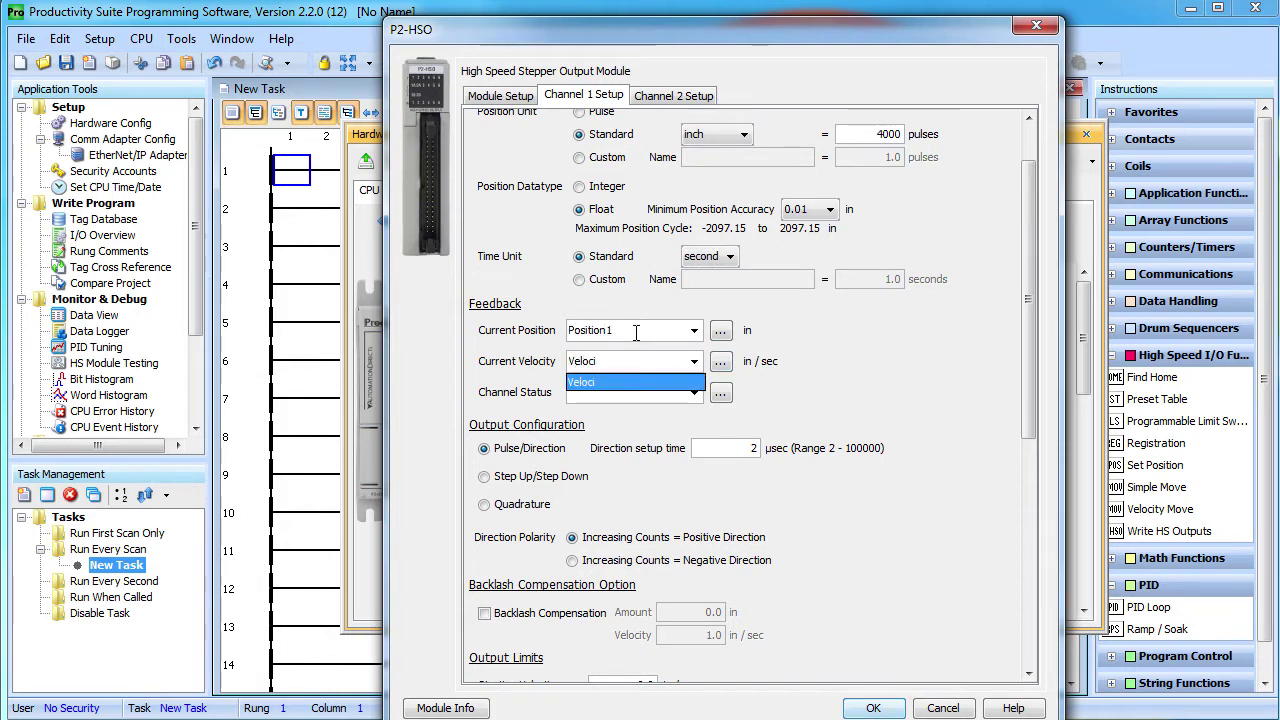
pyautogui.write('ty1')
pyautogui.press('Tab')
pyautogui.write('Status1')
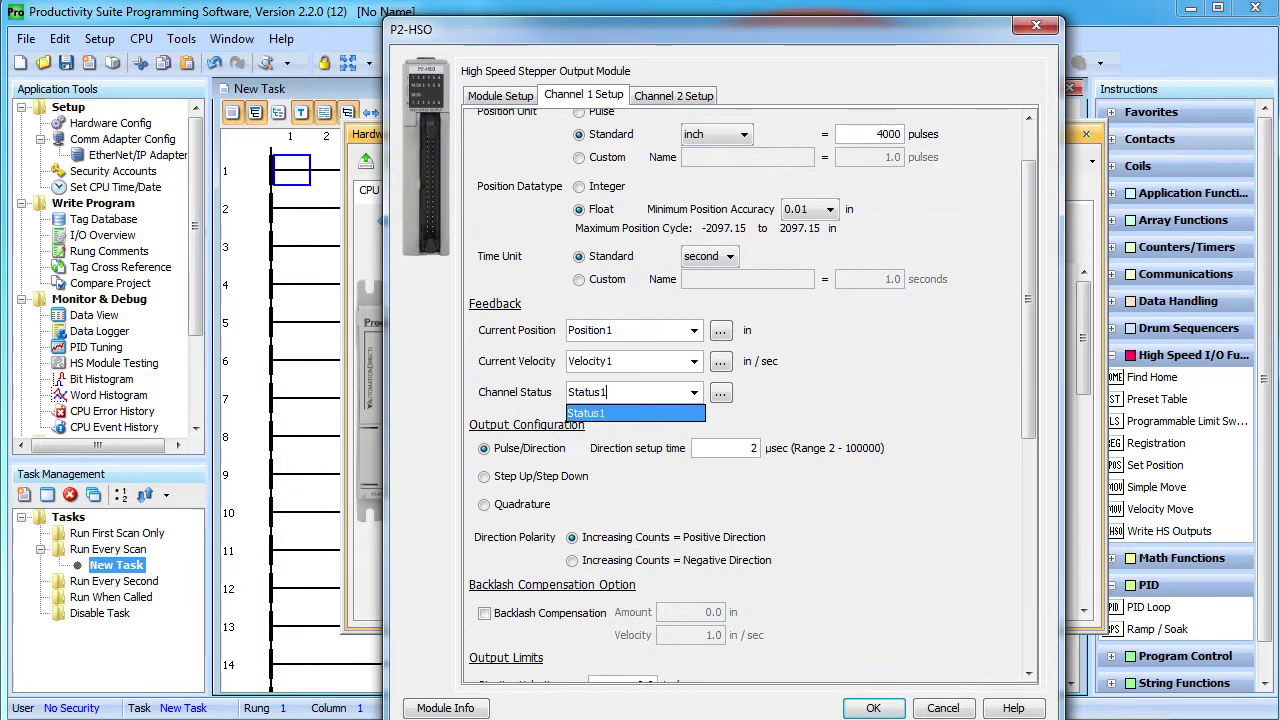
pyautogui.press('Tab')
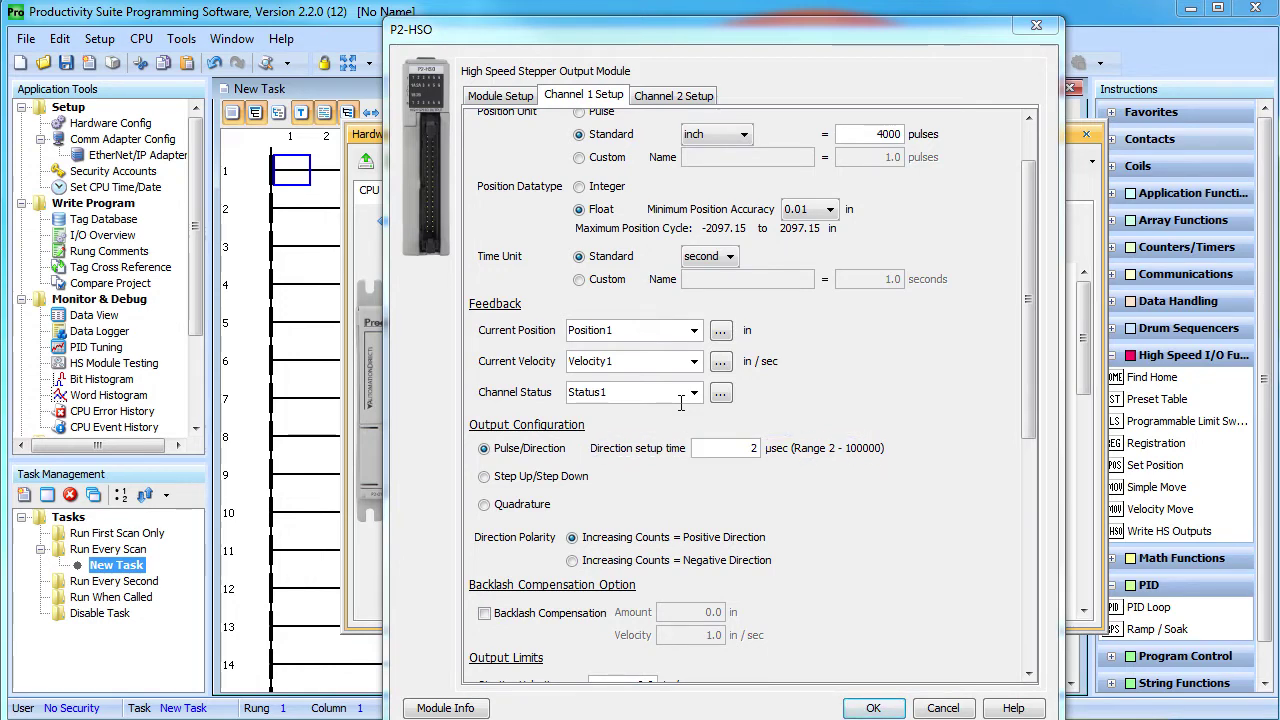
pyautogui.click(776, 406)
pyautogui.scroll(-5, 776, 406)
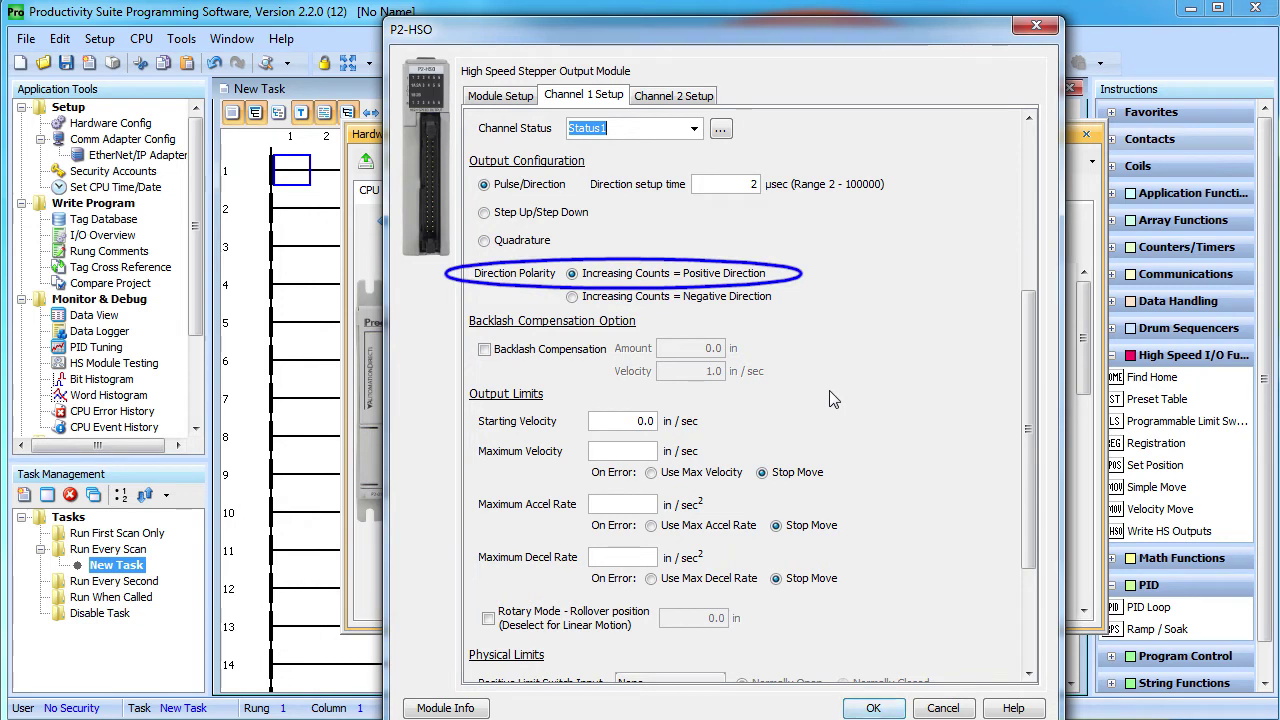
# Set polarity to Increasing Counts = Positive Direction and select the 0.0 Starting Velocity.
pyautogui.click(573, 273)
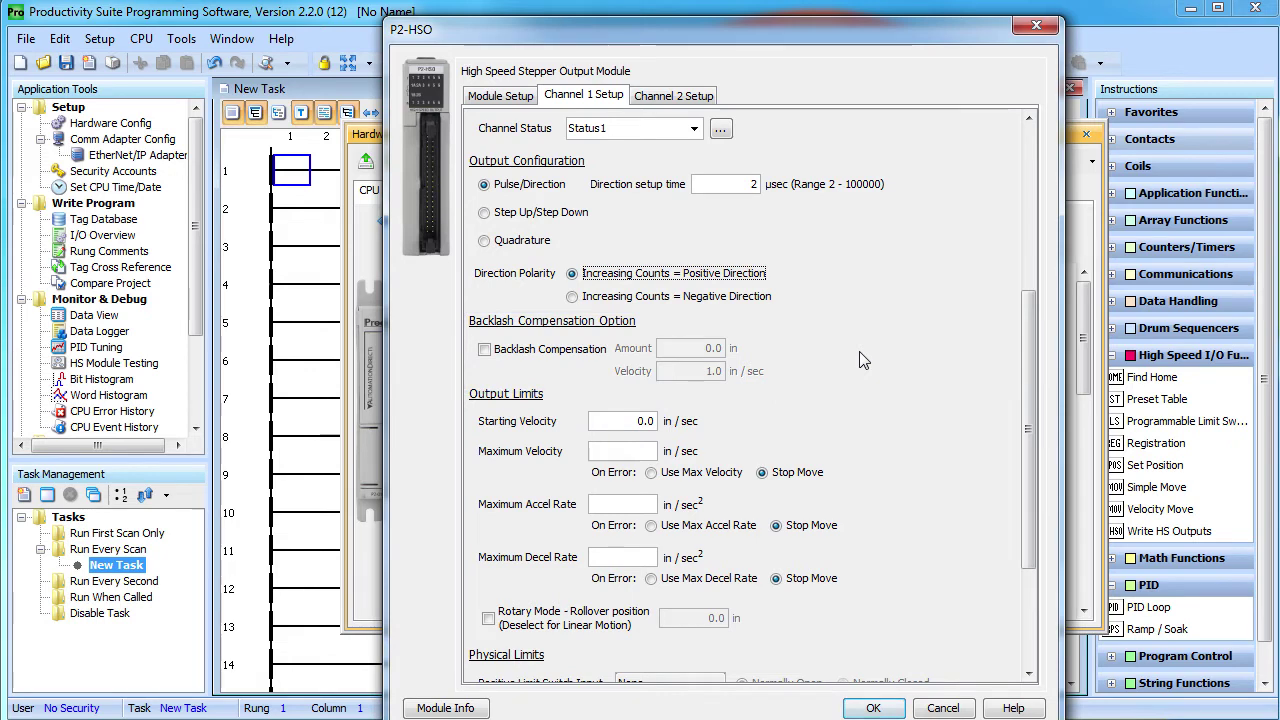
pyautogui.scroll(-4, 864, 360)
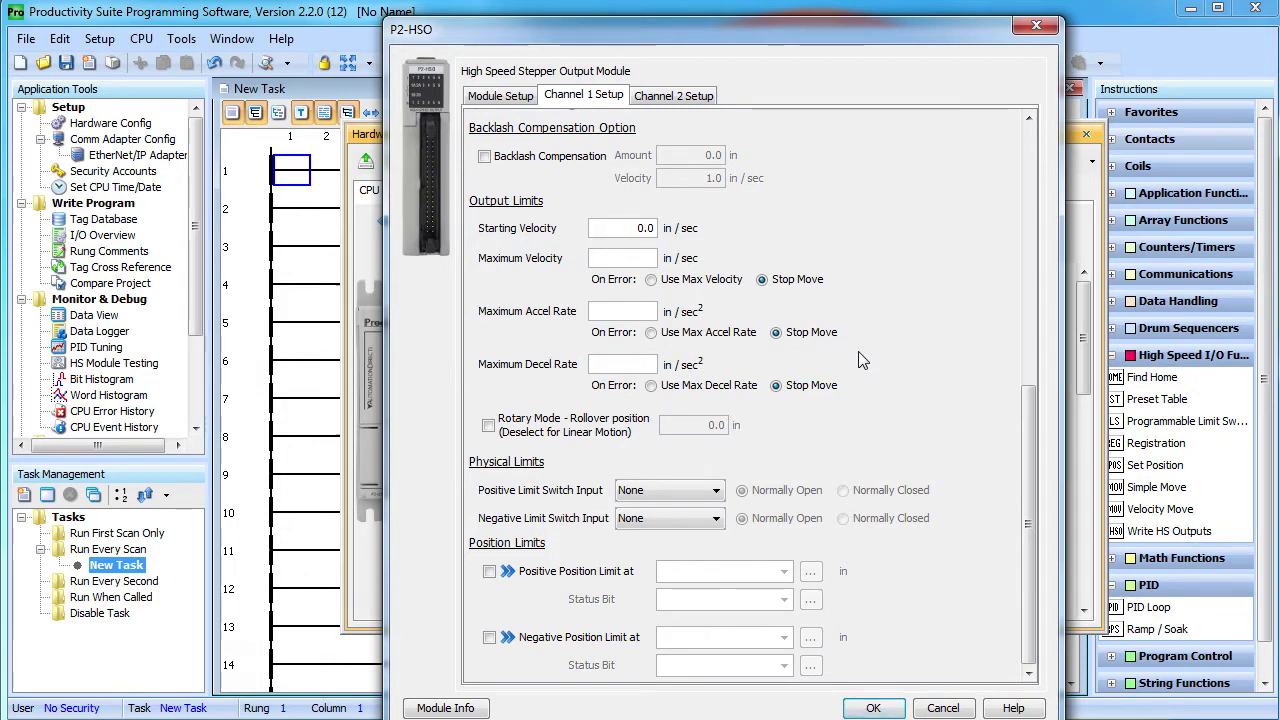
pyautogui.doubleClick(646, 228)
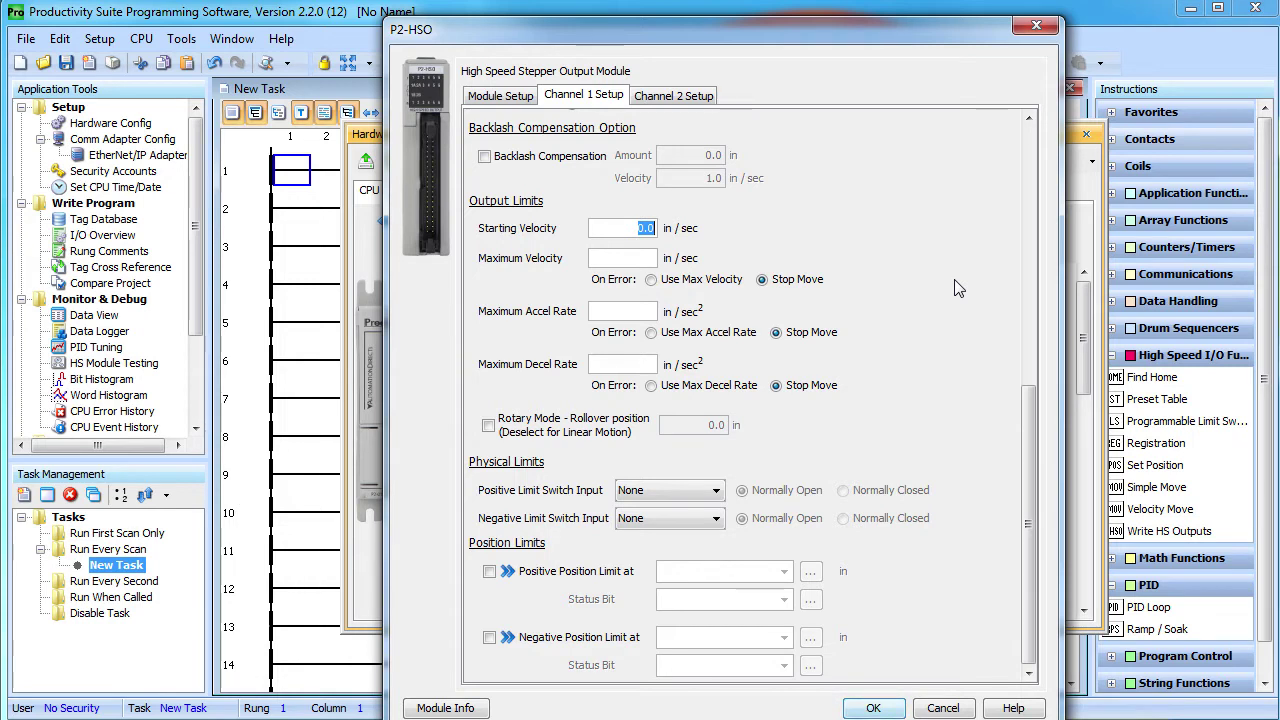
# Enter Maximum Velocity 15 in/sec and Maximum Accel and Decel Rates of 30 in/sec².
pyautogui.click(649, 257)
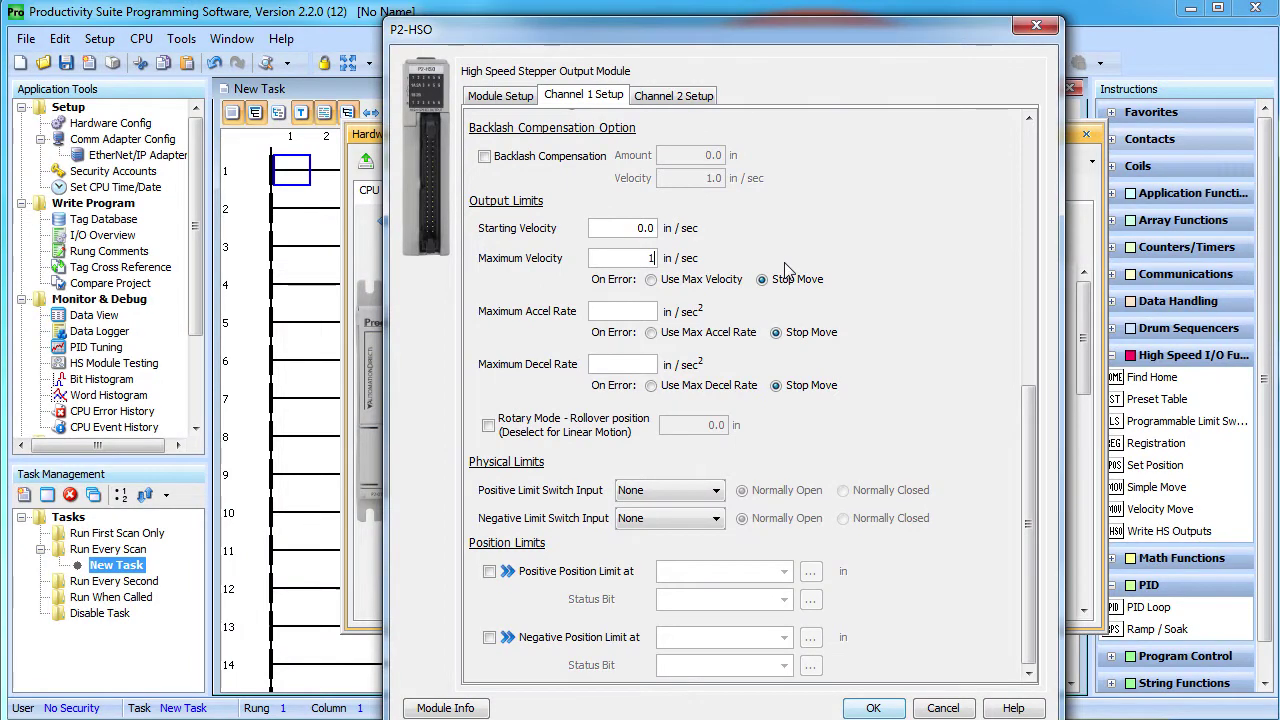
pyautogui.write('5')
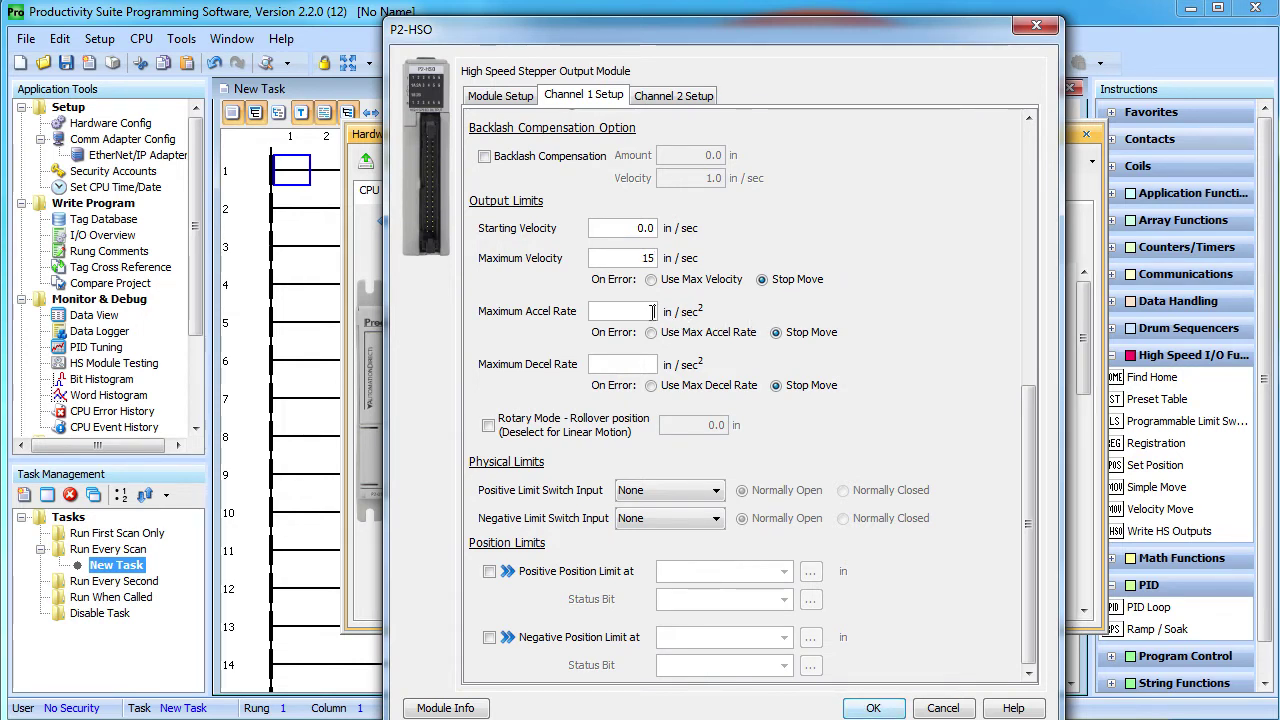
pyautogui.write('30')
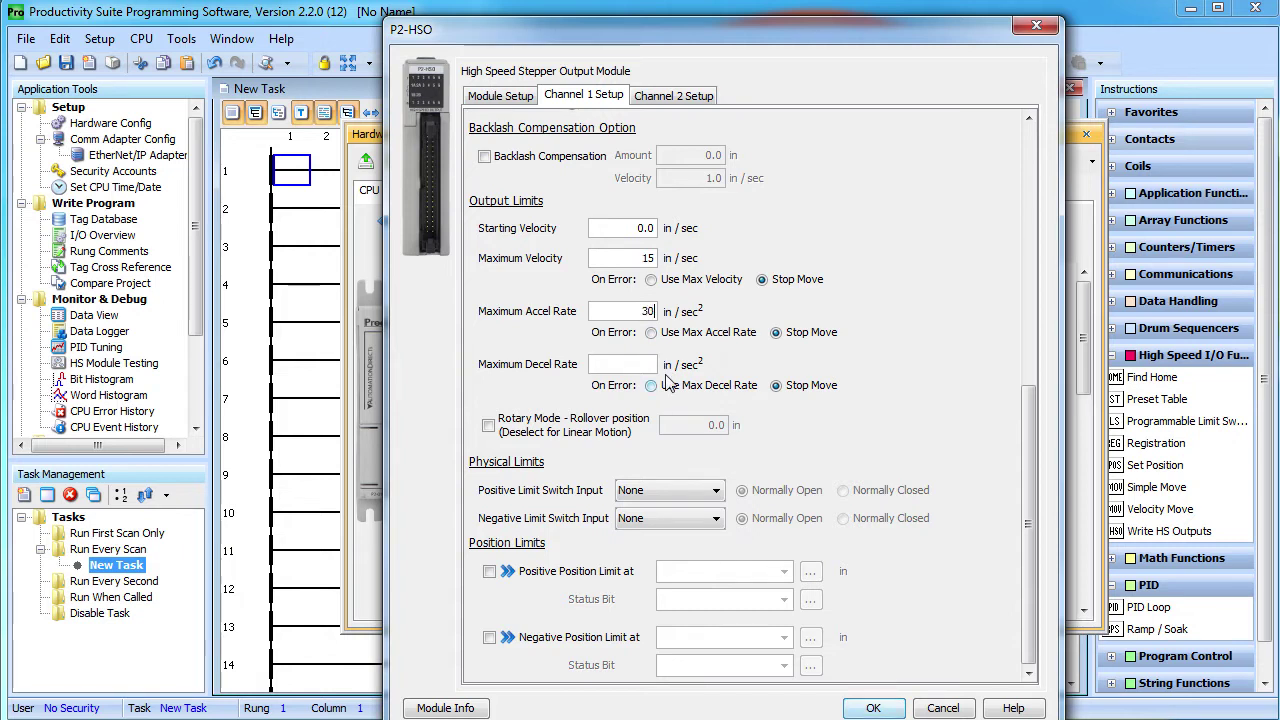
pyautogui.click(645, 366)
pyautogui.write('30')
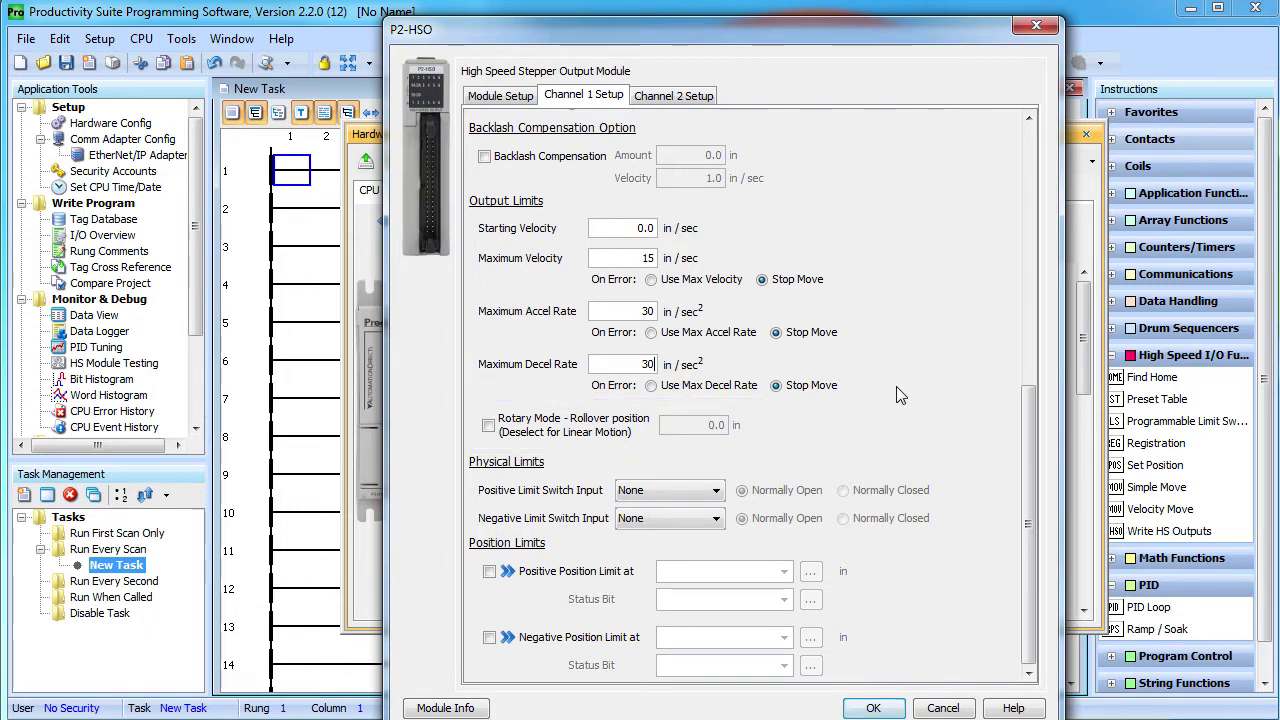
# Use GPIn5: Limit_Far as the positive and GPIn6: Limit_Near as the negative limit switch.
pyautogui.click(715, 490)
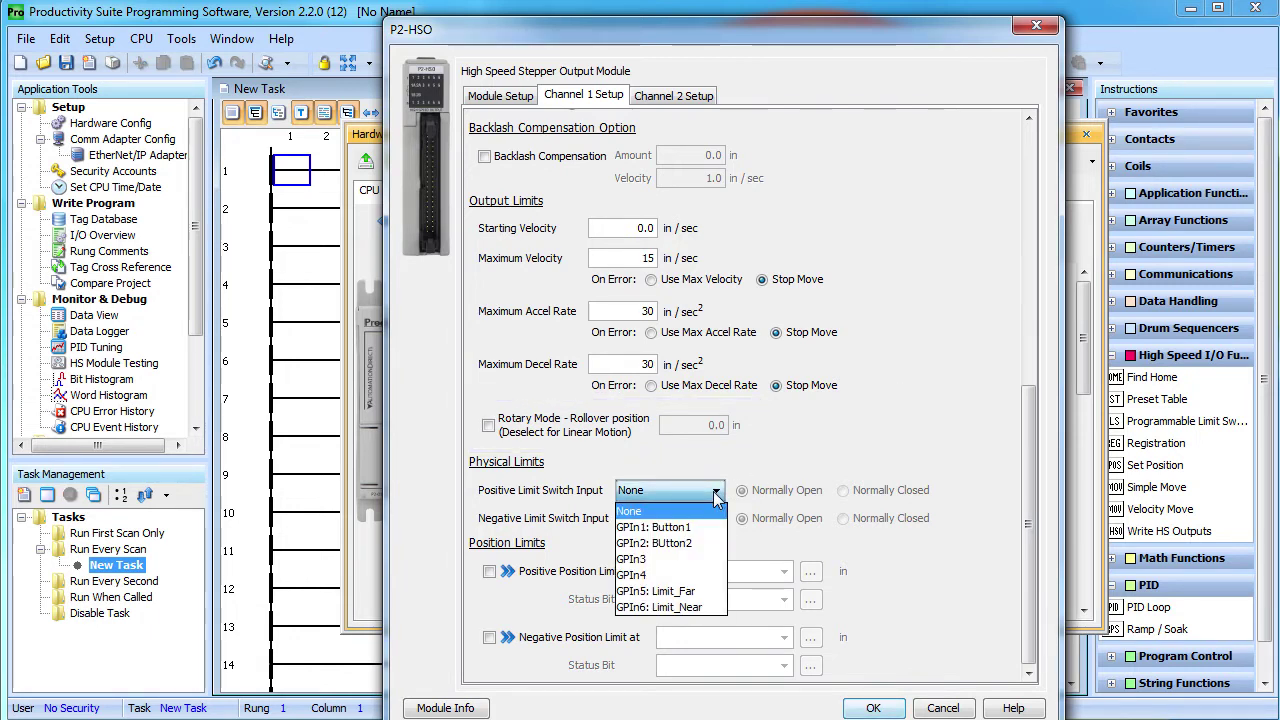
pyautogui.click(688, 591)
pyautogui.click(716, 522)
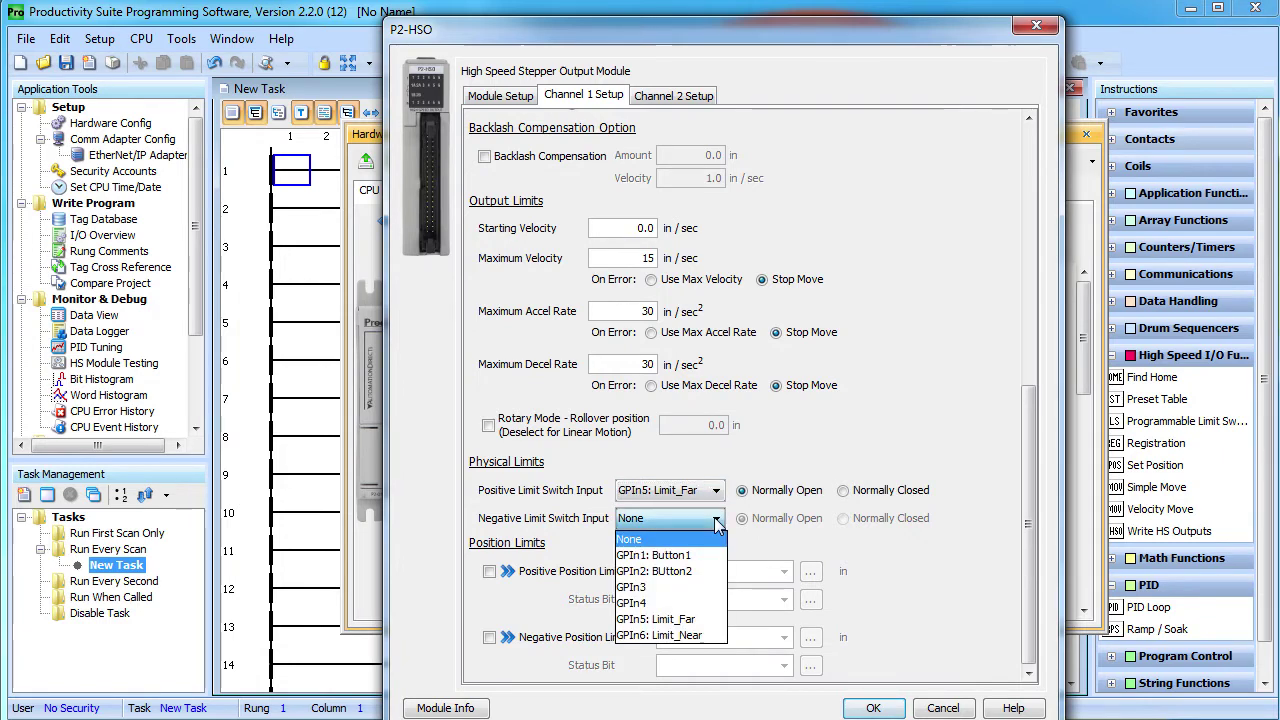
pyautogui.click(675, 635)
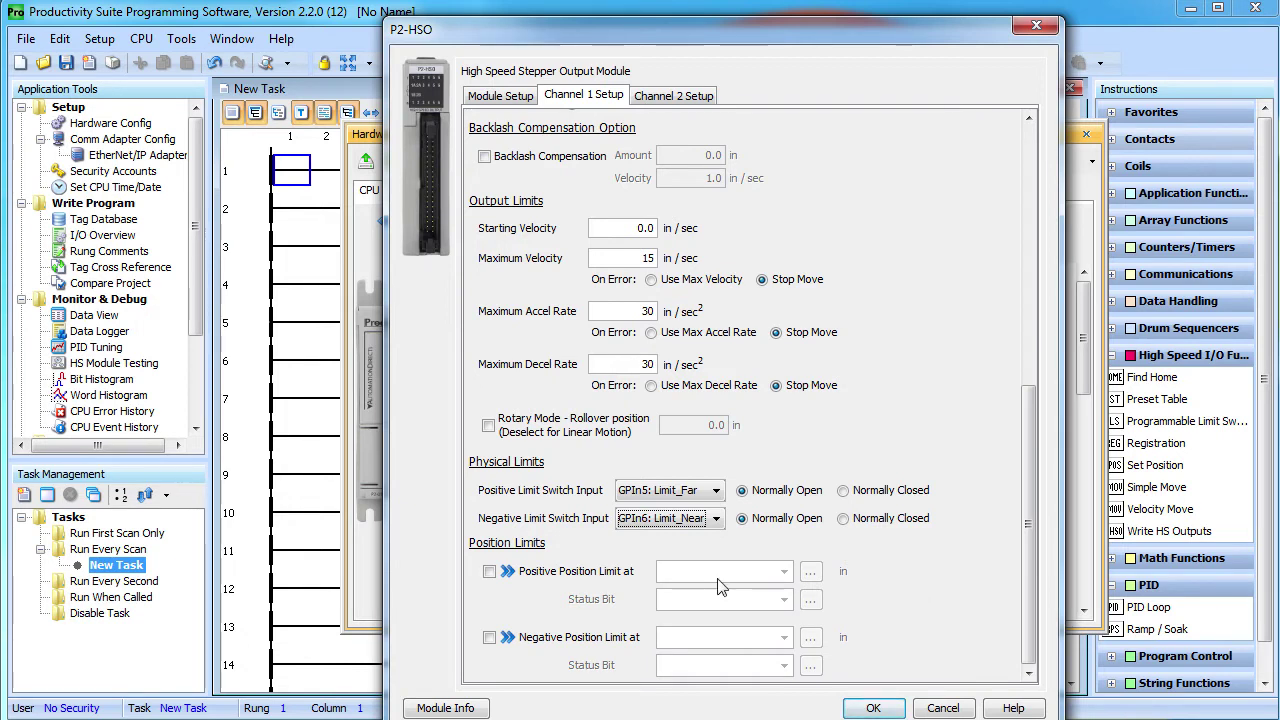
# Enable both position limits with tags Near_Limit, Near Limit Status, Far Limit and Far Limit Status.
pyautogui.click(489, 571)
pyautogui.click(489, 637)
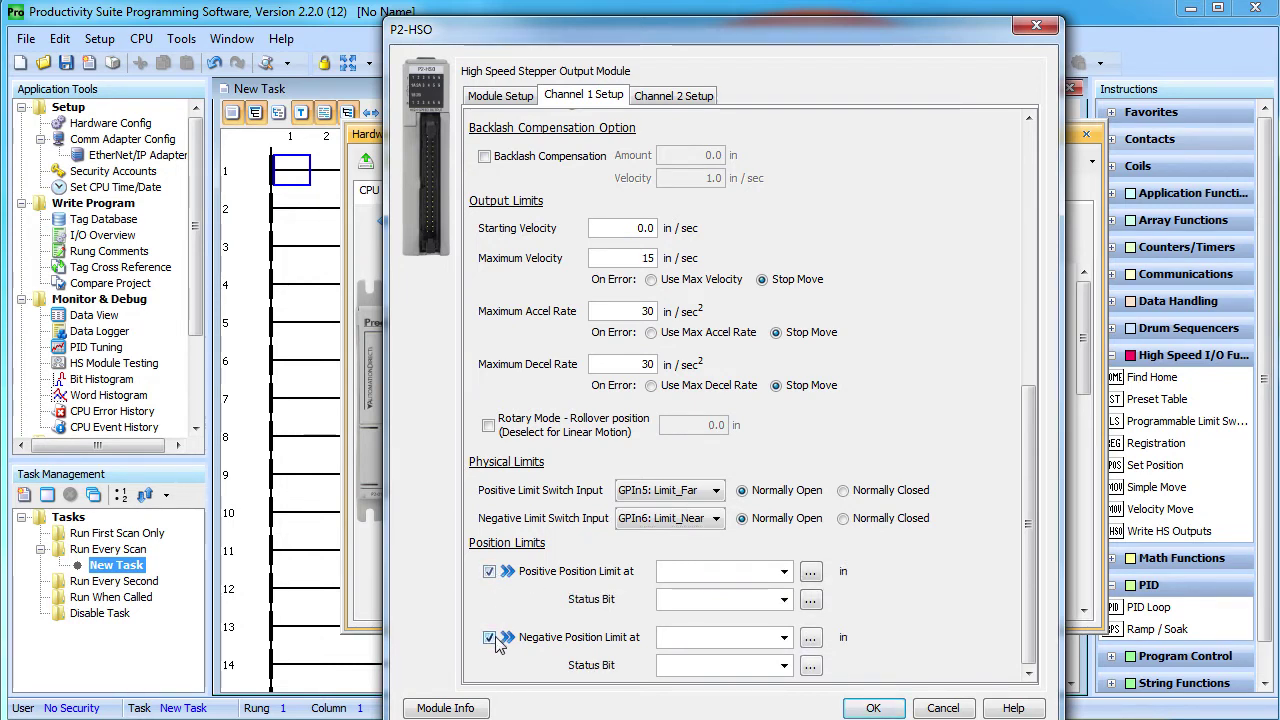
pyautogui.click(682, 571)
pyautogui.write('N')
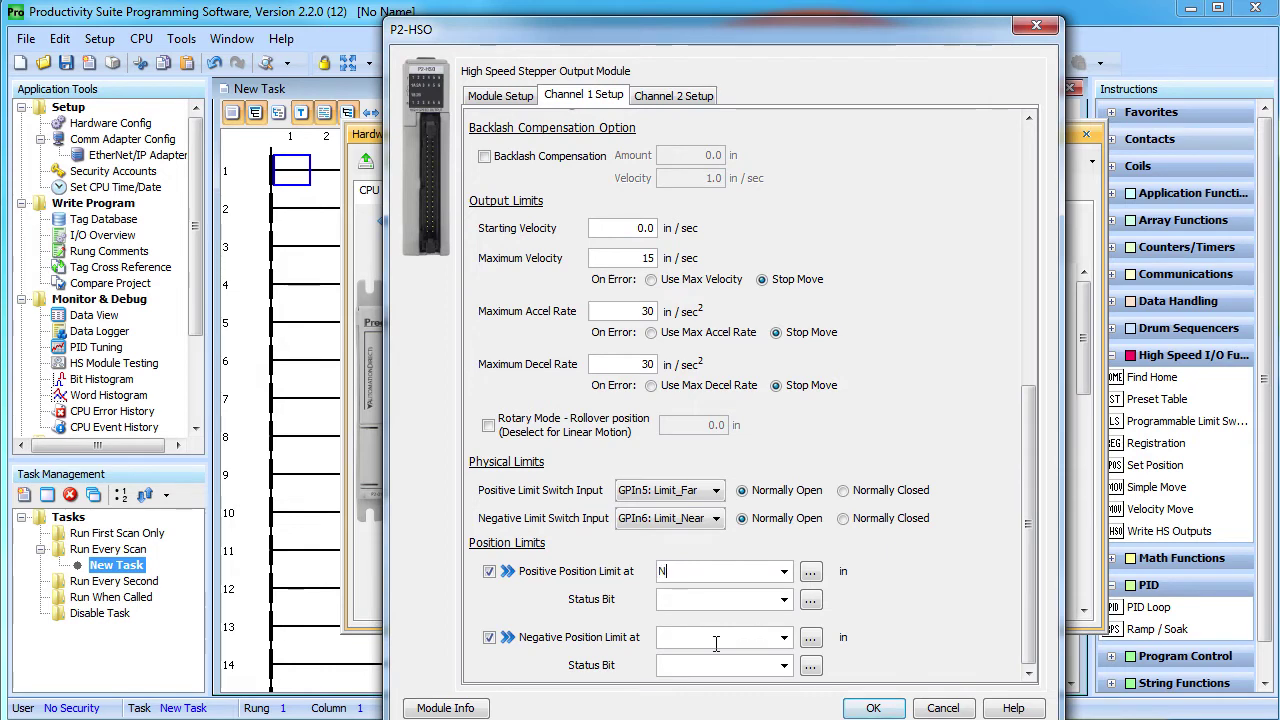
pyautogui.write('ear_Limit')
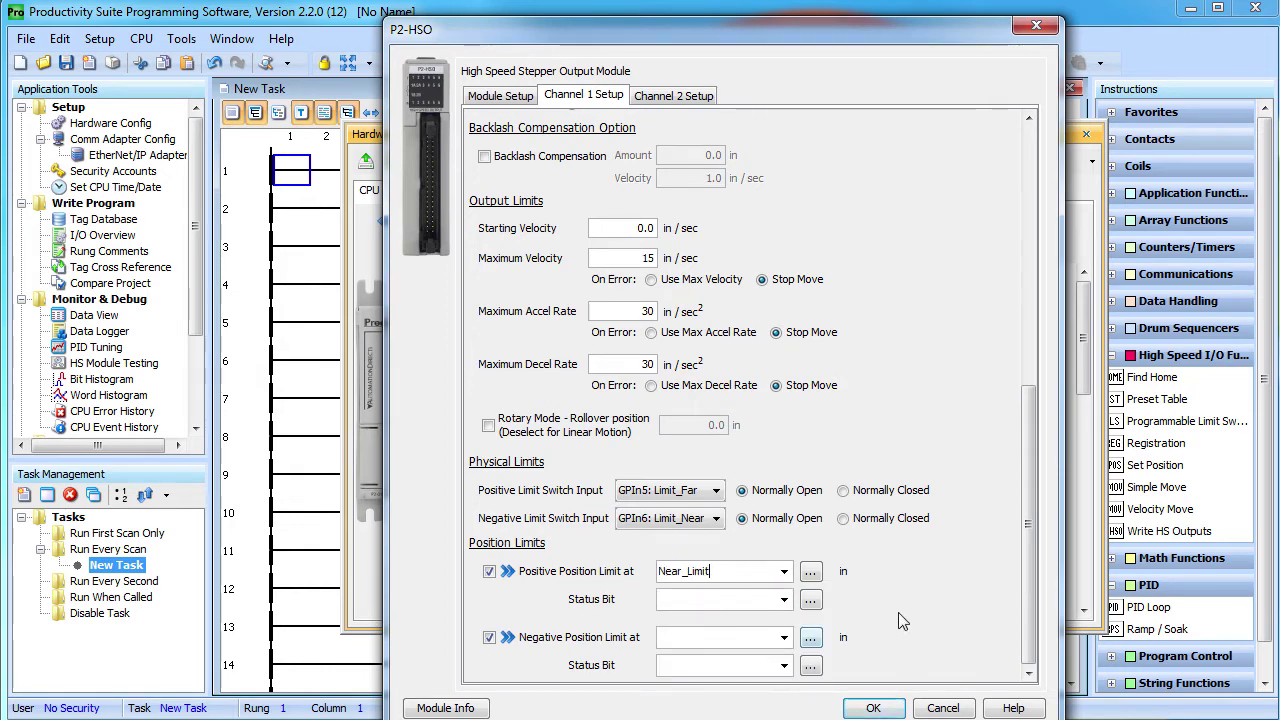
pyautogui.click(695, 598)
pyautogui.write('Near Limit Status')
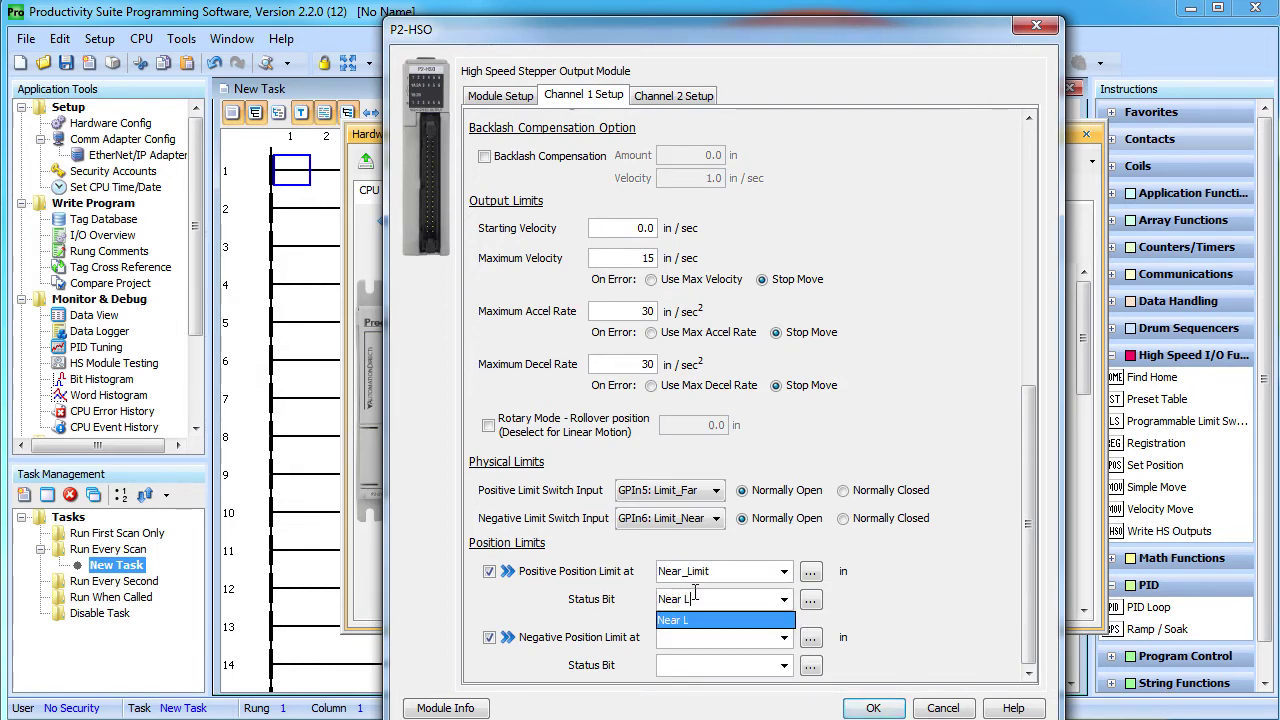
pyautogui.click(690, 637)
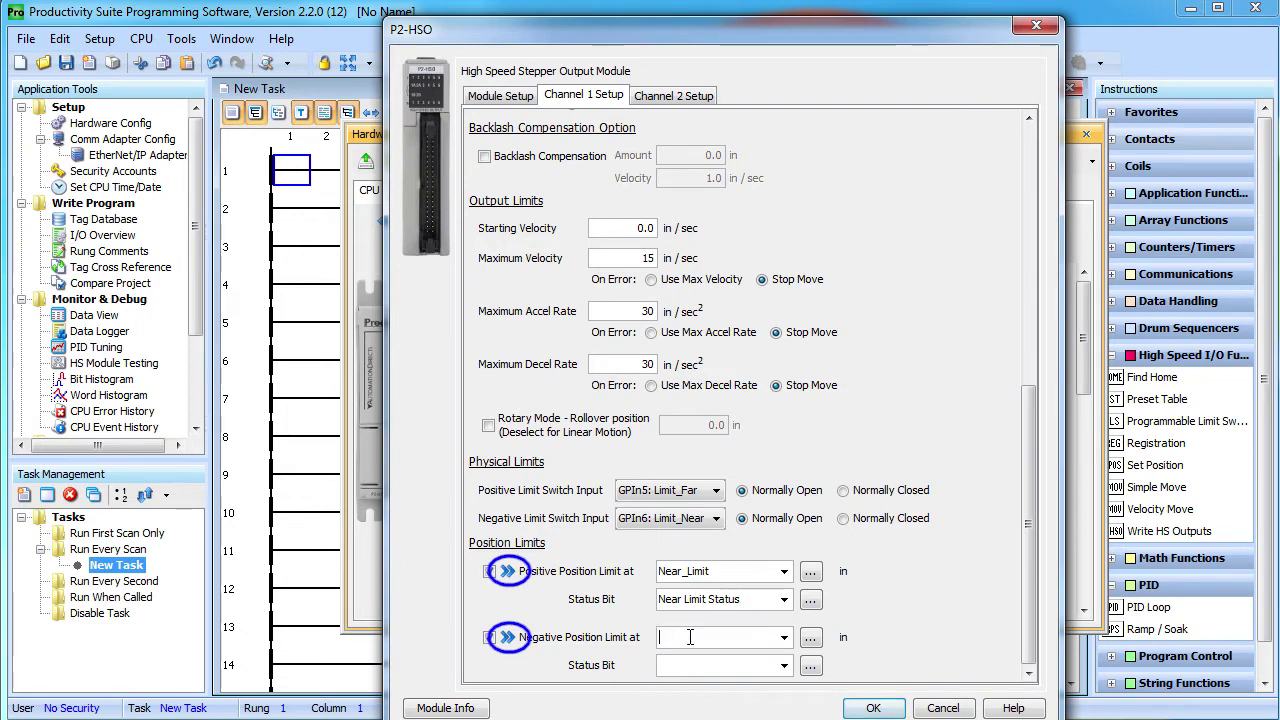
pyautogui.write('Far Limit')
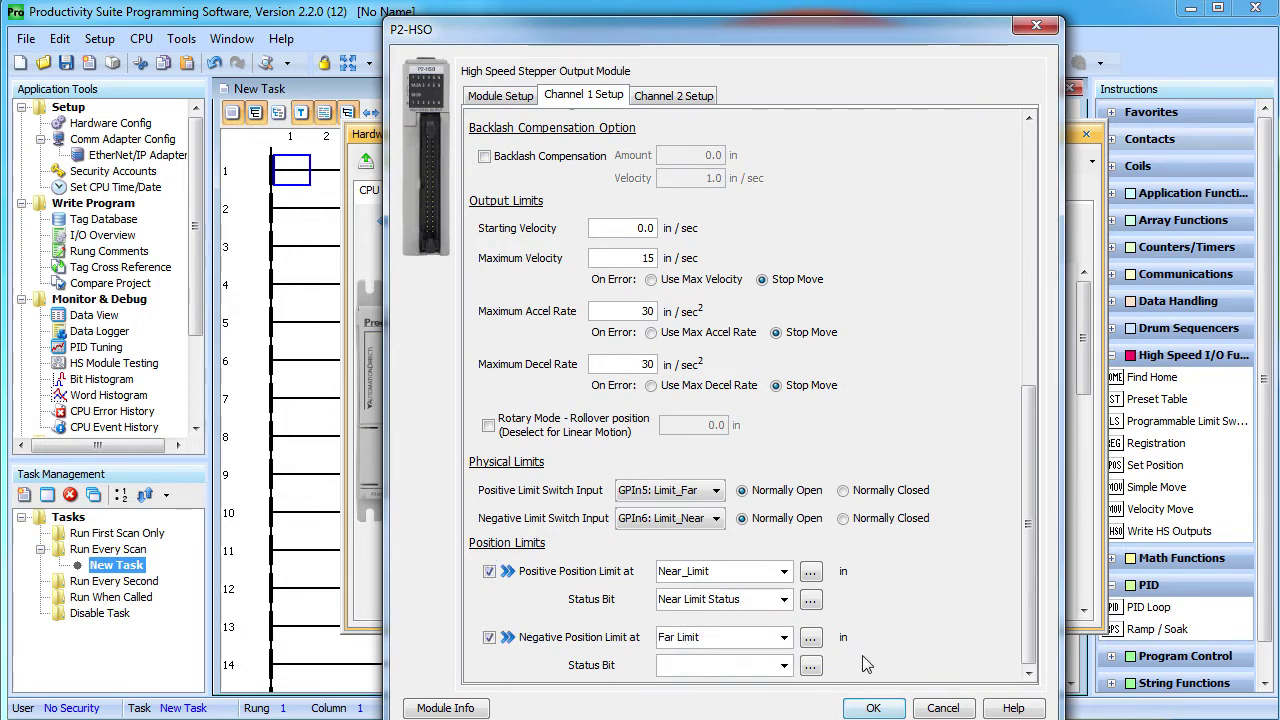
pyautogui.click(713, 665)
pyautogui.write('Far Limit Status')
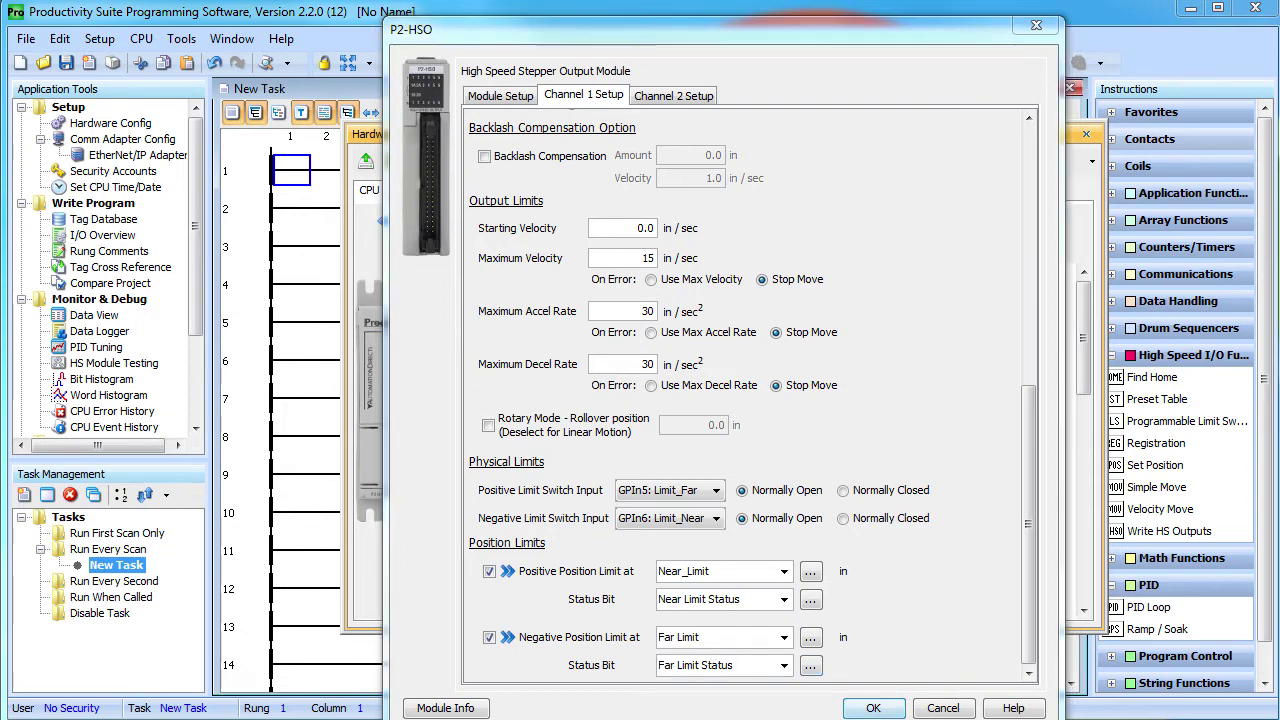
pyautogui.click(672, 95)
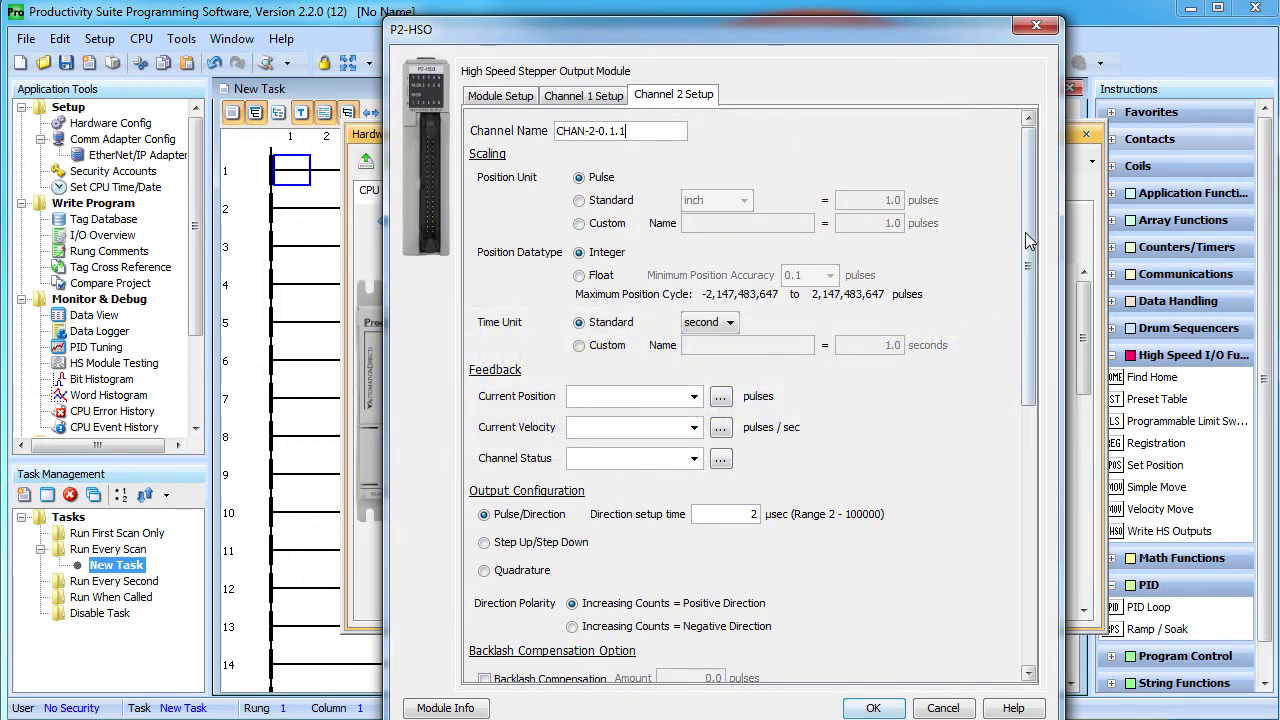
# Scroll through the still-empty Channel 2 setup page.
pyautogui.moveTo(1025, 247); pyautogui.dragTo(1039, 525)
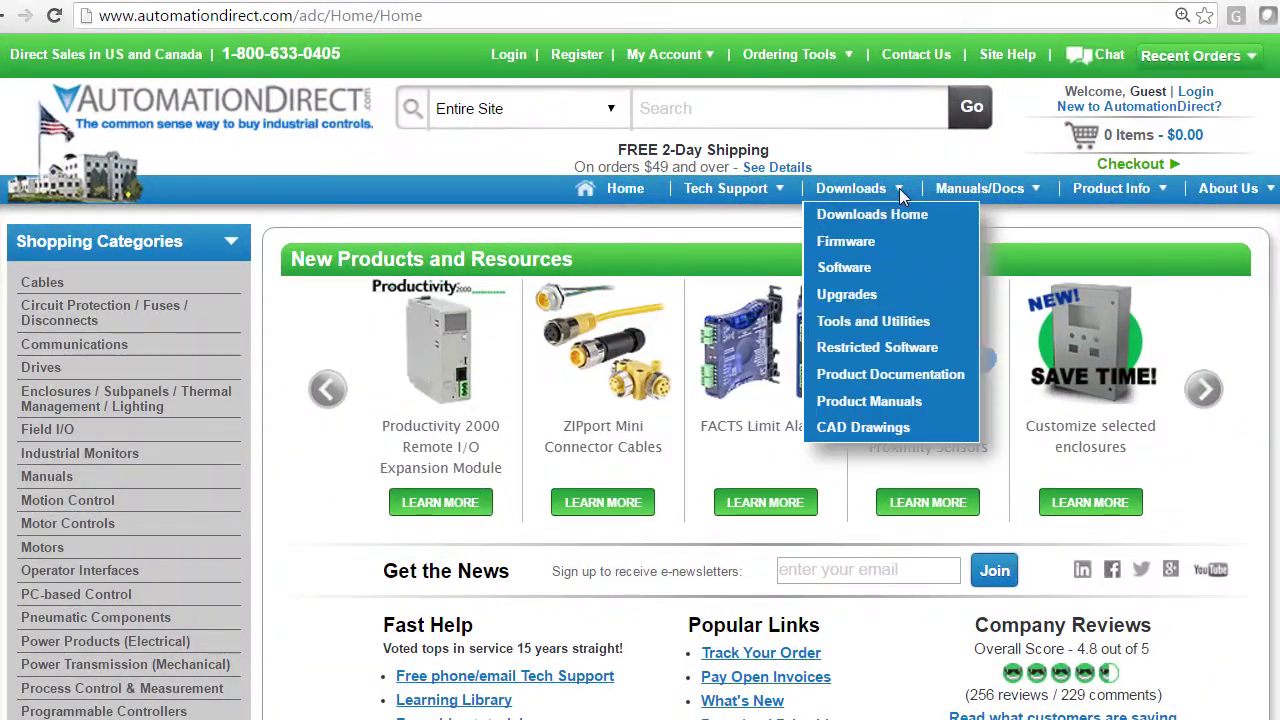
# Go through Downloads > Firmware to the Firmware Binaries page listing P2-All_In_One_20160329.adfw.
pyautogui.click(845, 267)
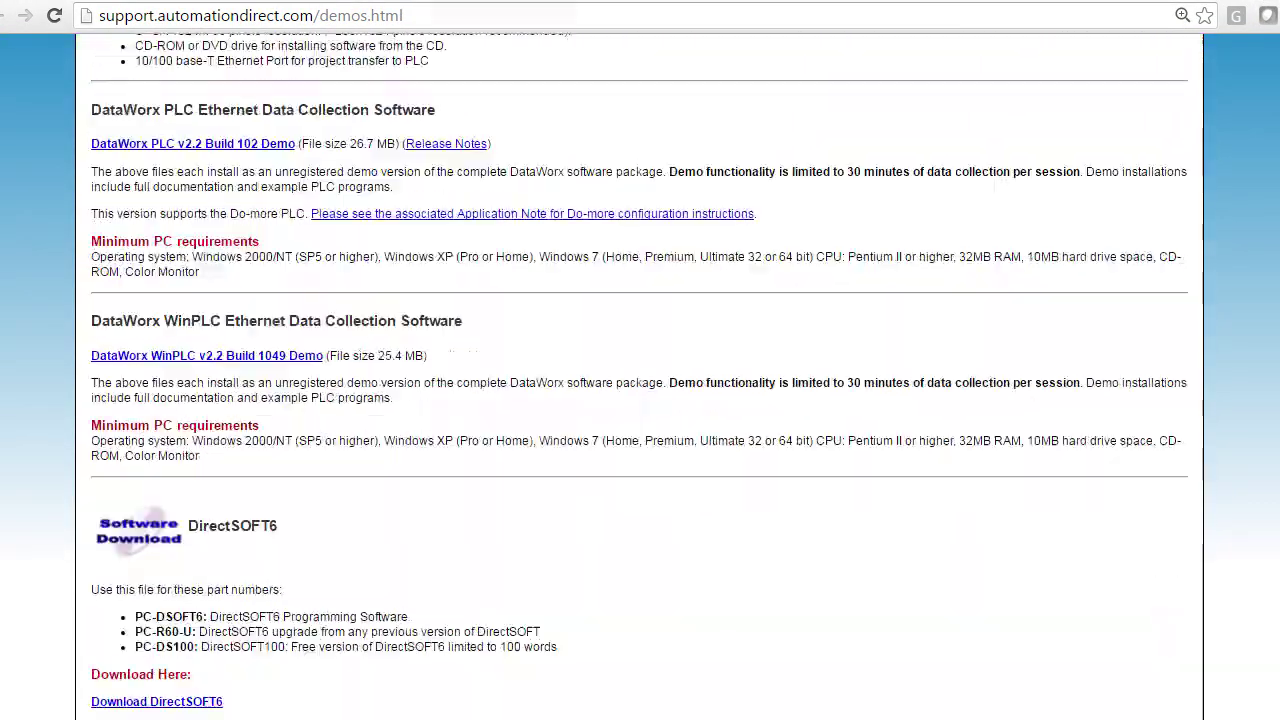
pyautogui.scroll(-15, 640, 400)
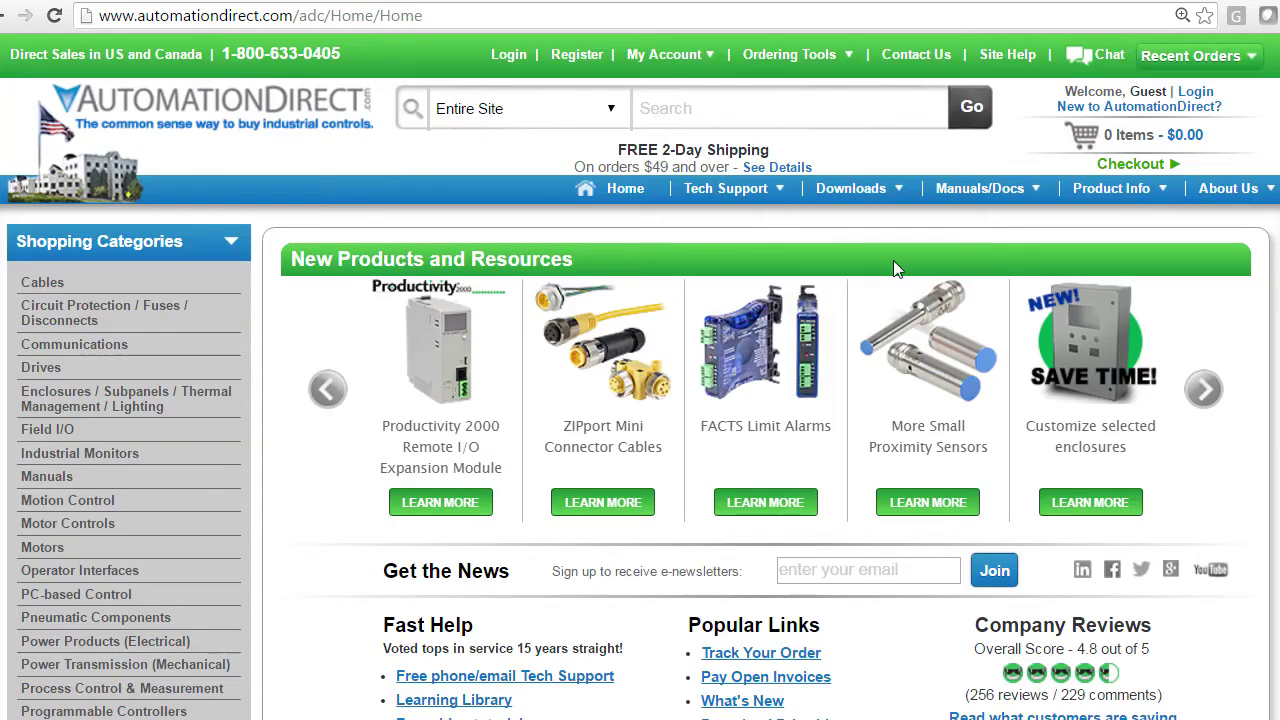
pyautogui.moveTo(899, 188)
pyautogui.click(855, 245)
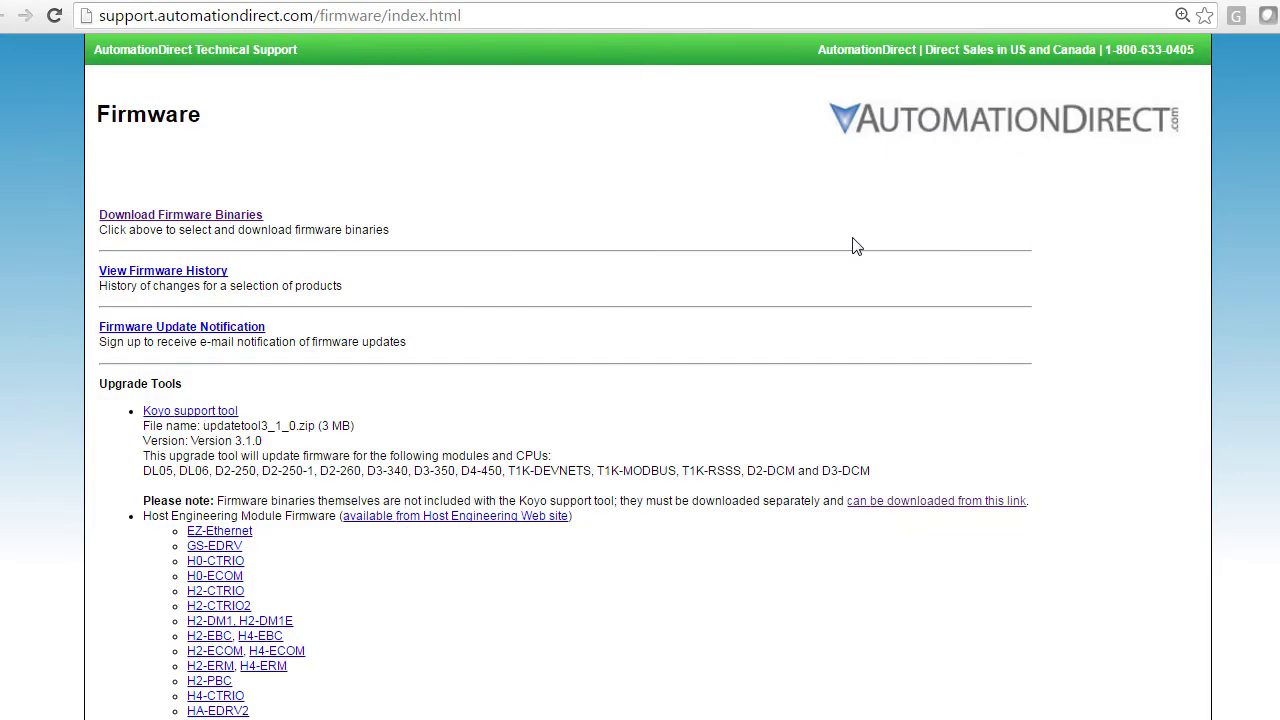
pyautogui.click(195, 216)
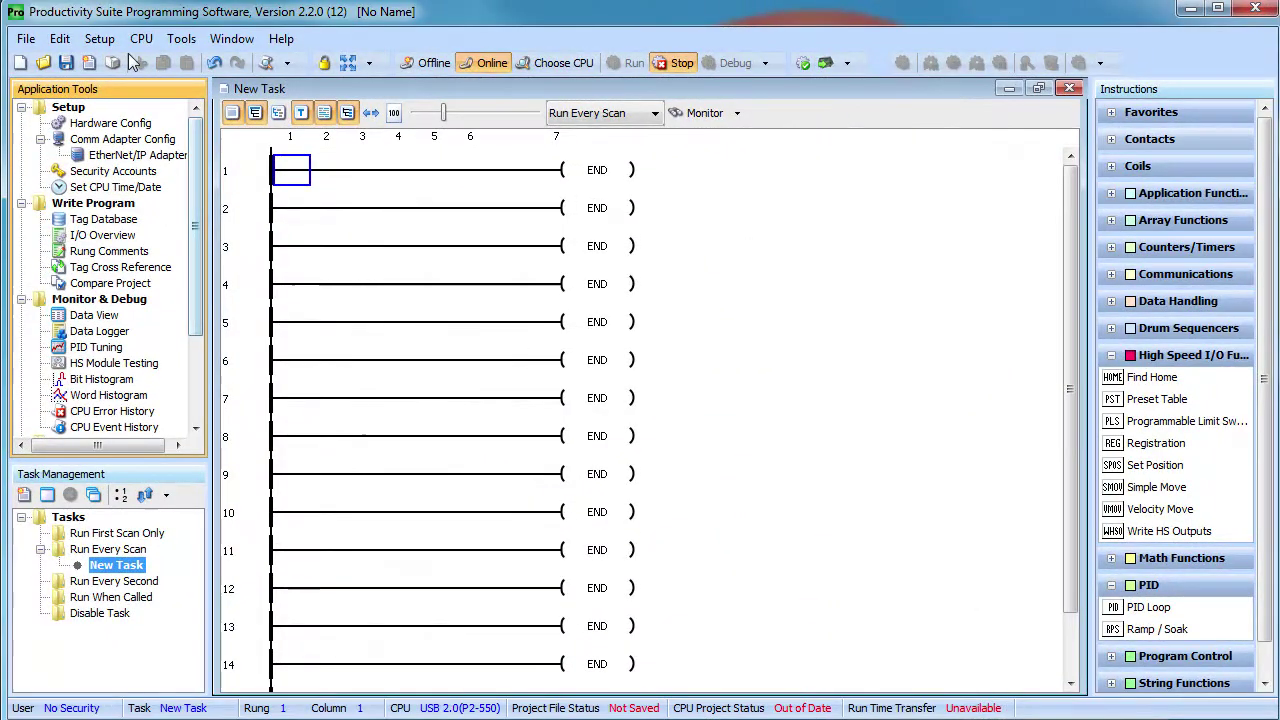
# Load P2-All_In_One_20160329.adfw in Check/Upgrade Module Firmware to compare module current and available versions.
pyautogui.click(141, 40)
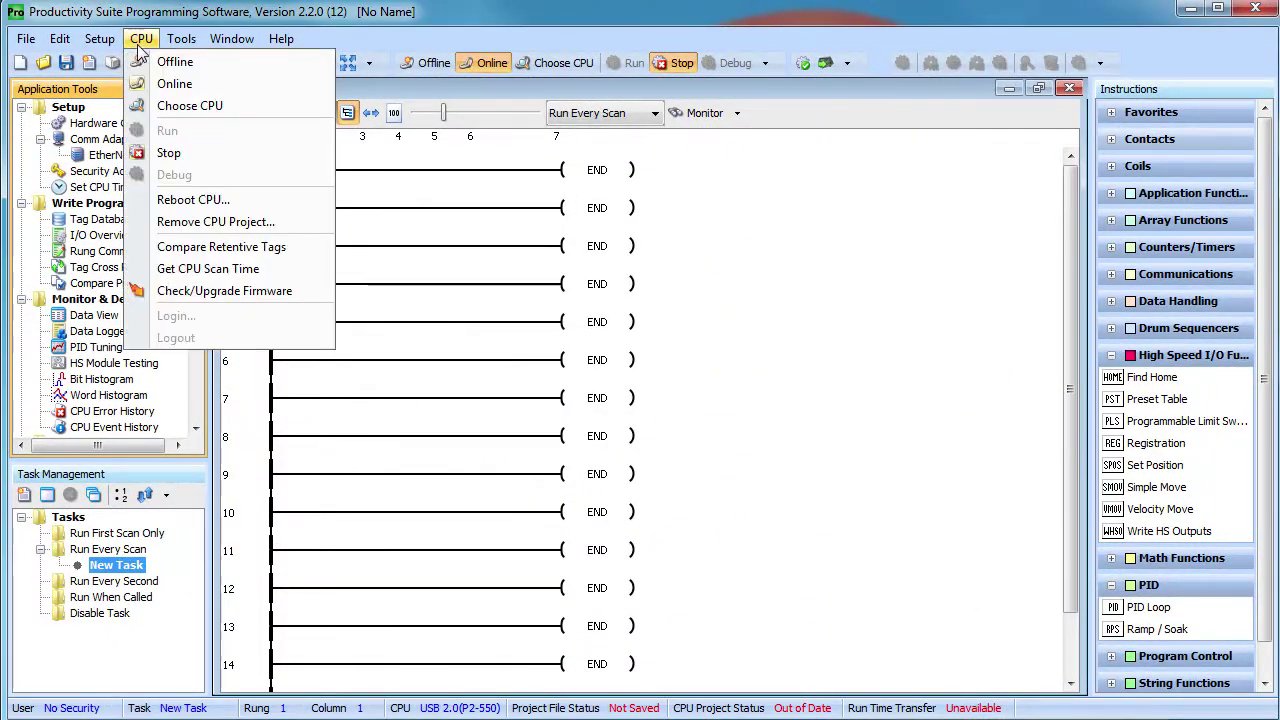
pyautogui.click(184, 291)
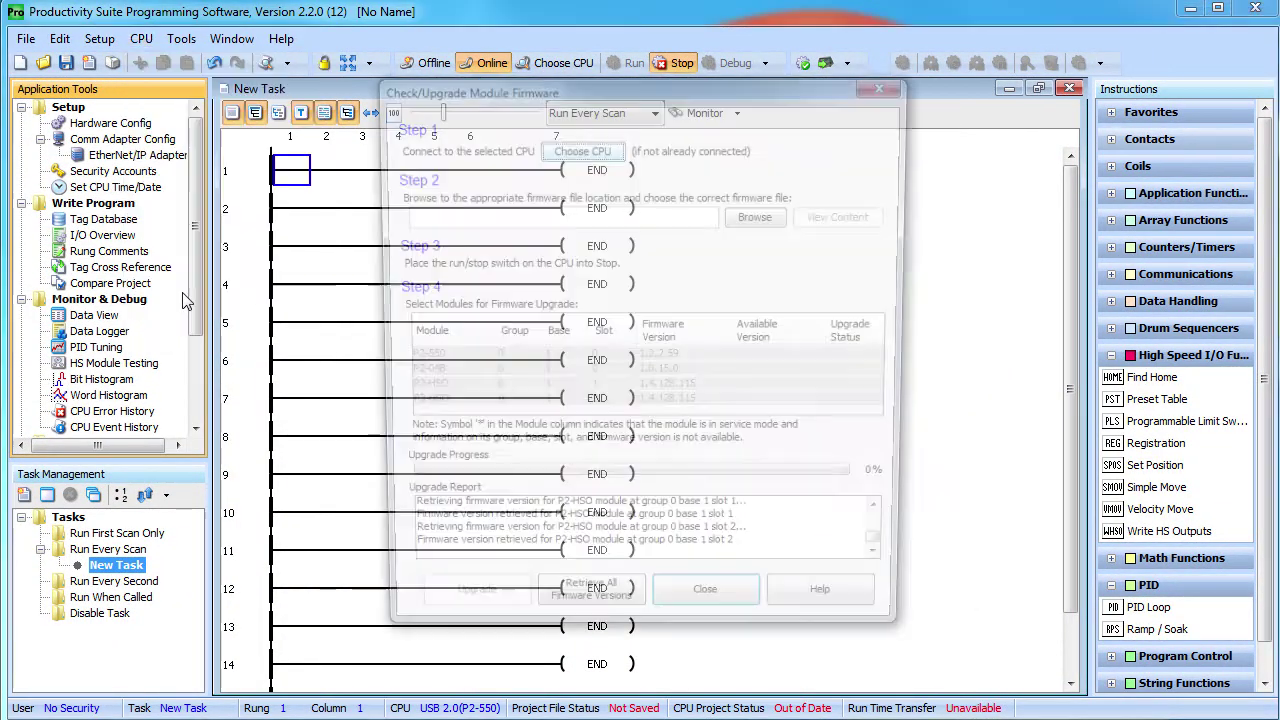
pyautogui.click(760, 215)
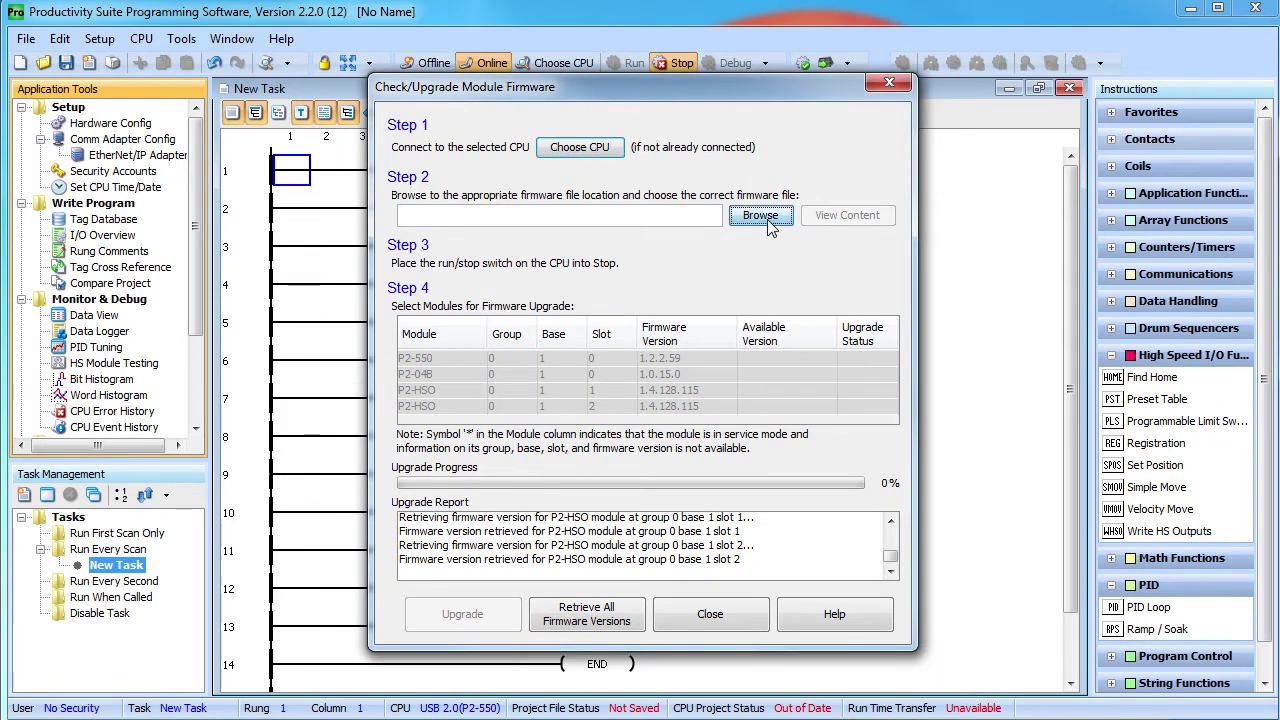
pyautogui.click(572, 248)
pyautogui.doubleClick(572, 248)
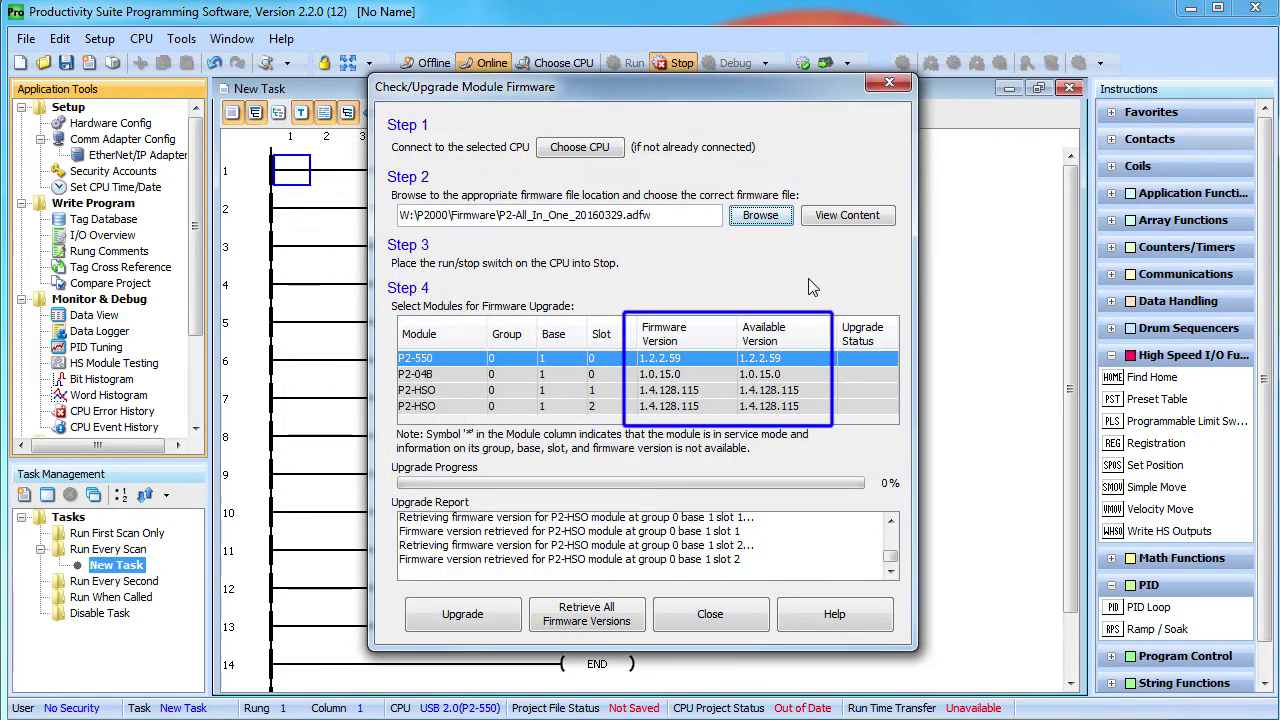